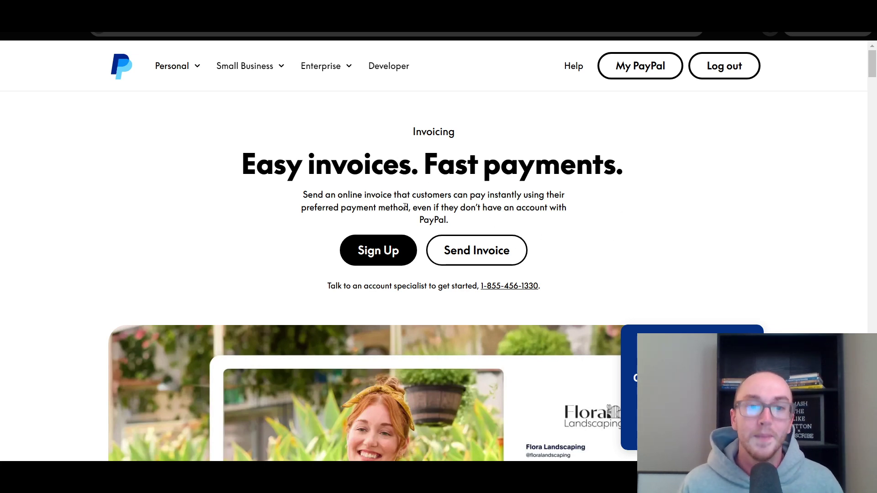
Step: Review the invoicing page's introduction, sample invoice and the Easy to use, Low rates and More ways to get paid benefits
{"action": "left_click_drag", "start_coordinate": [414, 208], "coordinate": [485, 222]}
{"action": "left_click", "coordinate": [619, 232]}
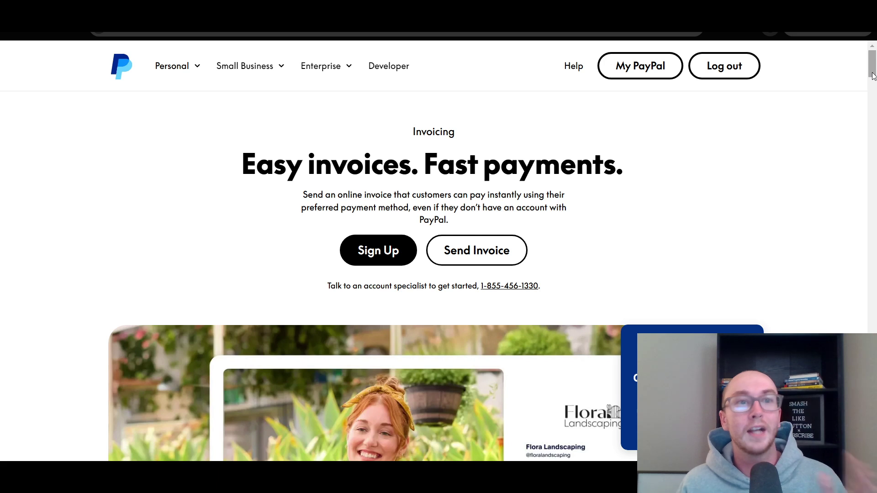
{"action": "left_click_drag", "start_coordinate": [873, 75], "coordinate": [872, 89]}
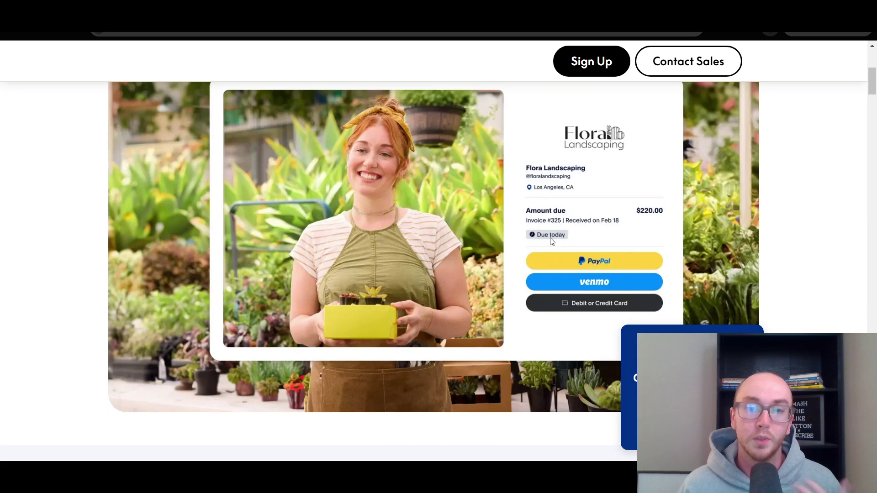
{"action": "left_click_drag", "start_coordinate": [872, 82], "coordinate": [872, 112]}
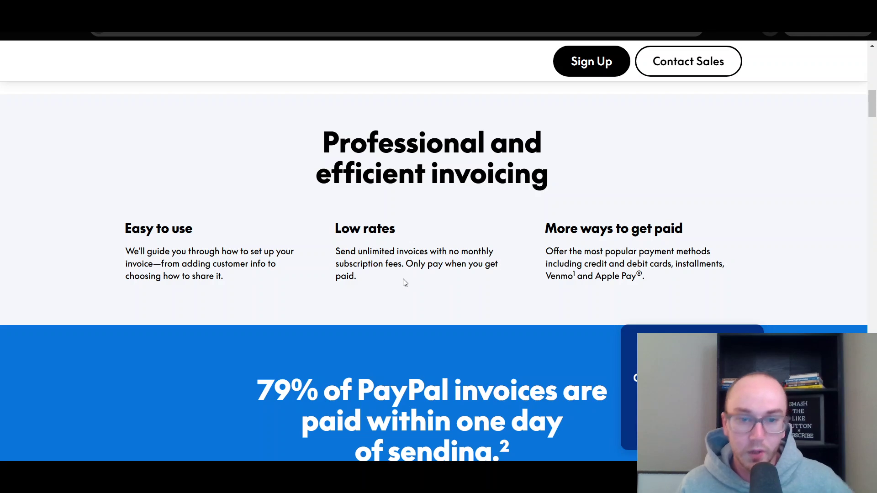
{"action": "left_click_drag", "start_coordinate": [442, 251], "coordinate": [485, 287]}
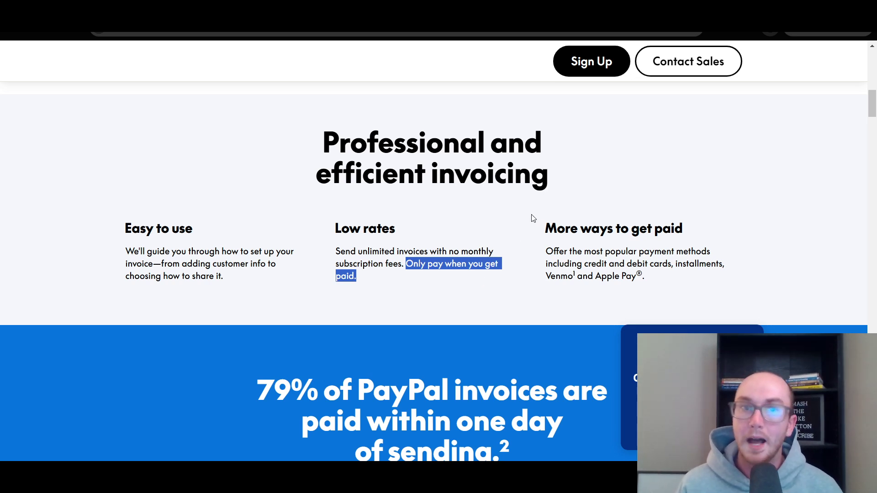
{"action": "left_click", "coordinate": [156, 295]}
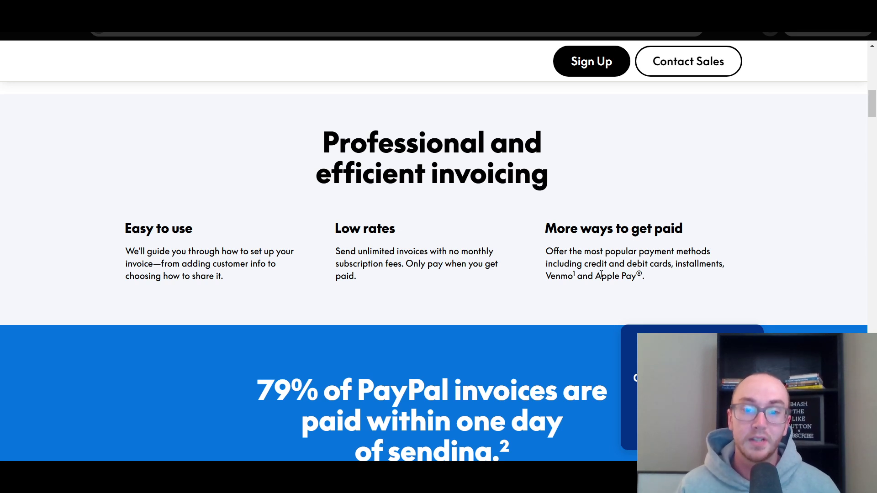
{"action": "left_click_drag", "start_coordinate": [585, 265], "coordinate": [740, 271]}
{"action": "left_click", "coordinate": [593, 289]}
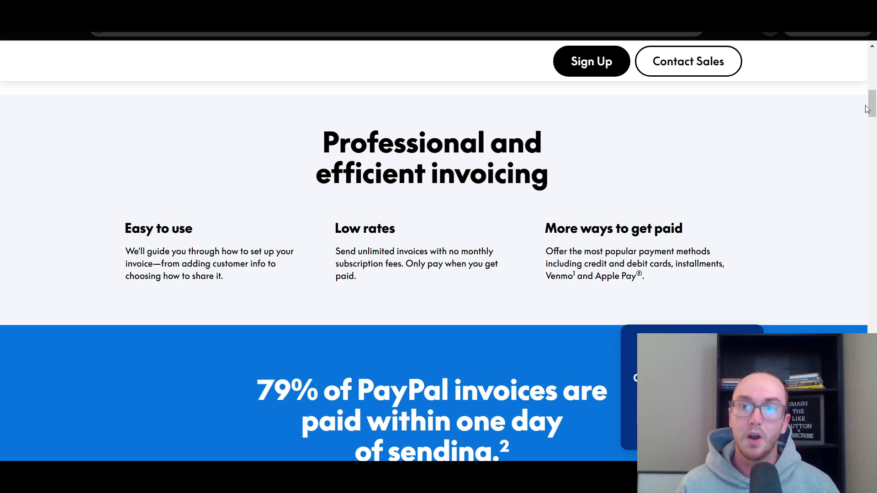
Step: Examine the invoicing dashboard preview, the Guided experience section and the payment choices offered to customers
{"action": "left_click_drag", "start_coordinate": [874, 104], "coordinate": [874, 136]}
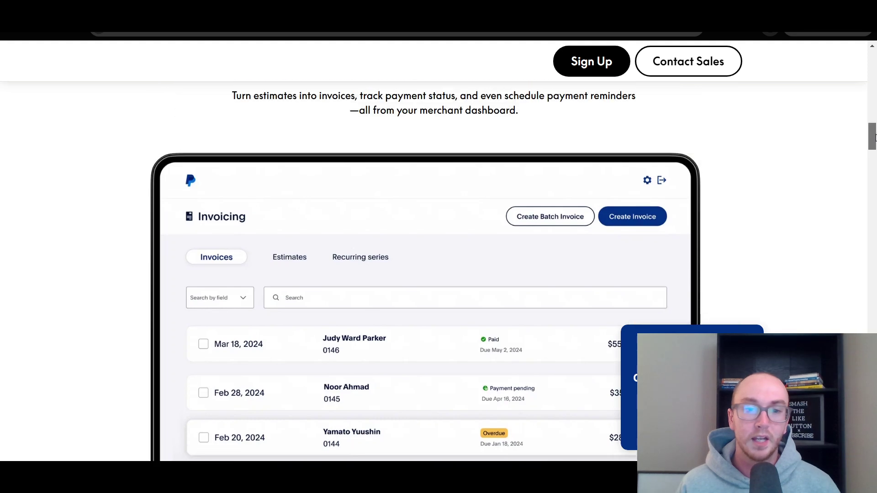
{"action": "scroll", "coordinate": [487, 310], "scroll_direction": "down", "scroll_amount": 2}
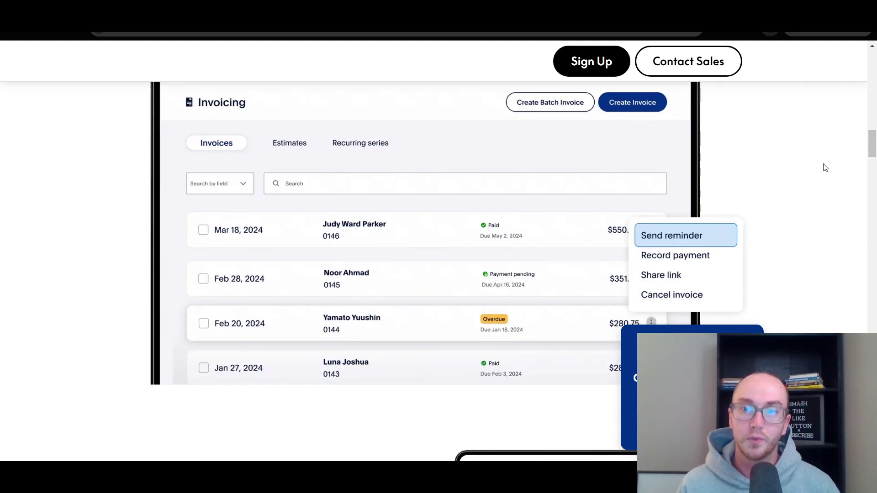
{"action": "scroll", "coordinate": [874, 155], "scroll_direction": "down", "scroll_amount": 1}
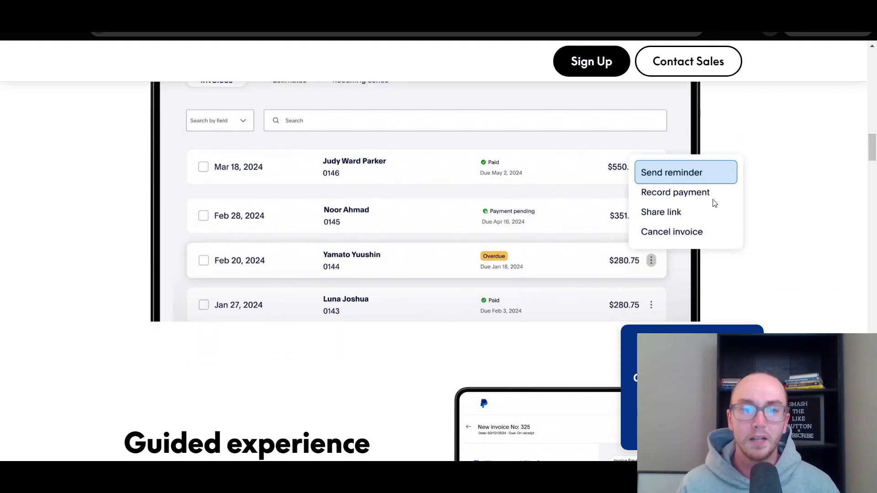
{"action": "scroll", "coordinate": [873, 157], "scroll_direction": "down", "scroll_amount": 2}
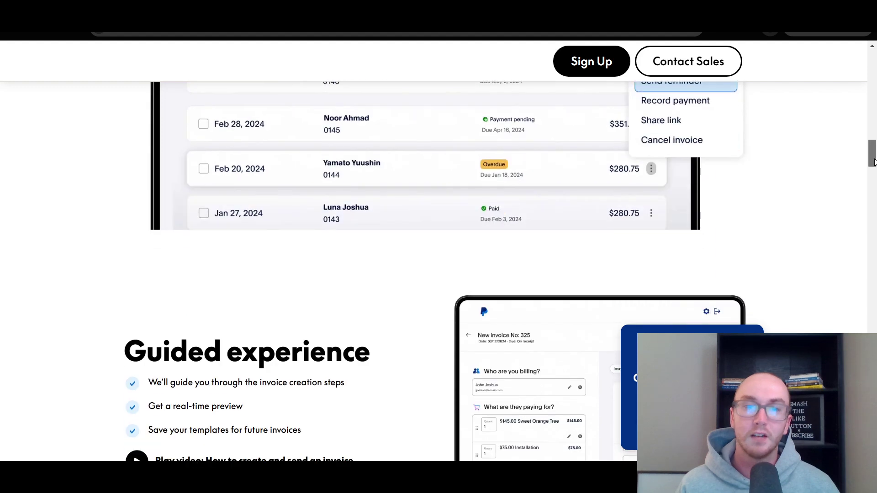
{"action": "left_click_drag", "start_coordinate": [873, 158], "coordinate": [874, 227]}
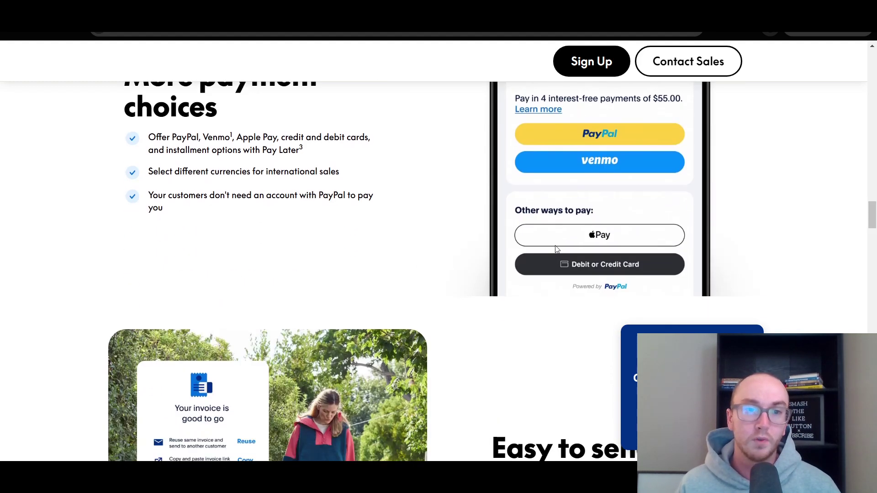
{"action": "scroll", "coordinate": [476, 284], "scroll_direction": "up", "scroll_amount": 5}
{"action": "scroll", "coordinate": [387, 242], "scroll_direction": "down", "scroll_amount": 10}
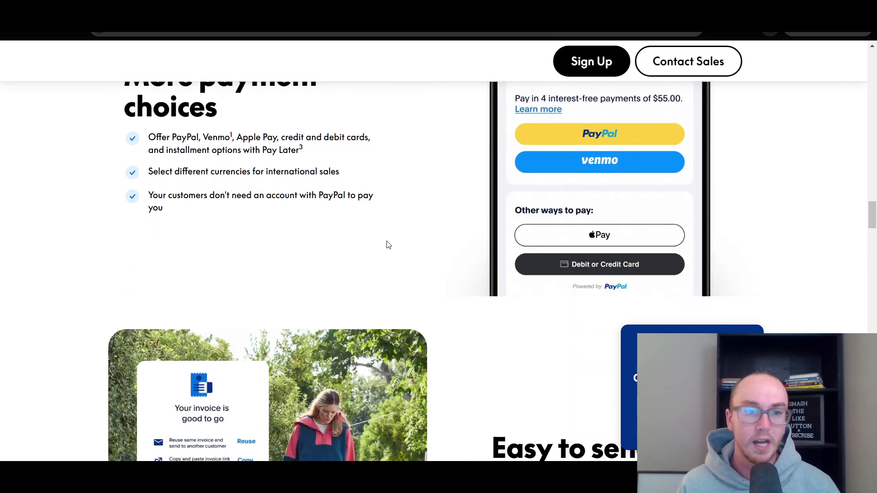
Step: Read the Pricing with no surprises section, including its monthly and setup fee statement and the footnotes on fee changes
{"action": "scroll", "coordinate": [468, 315], "scroll_direction": "down", "scroll_amount": 5}
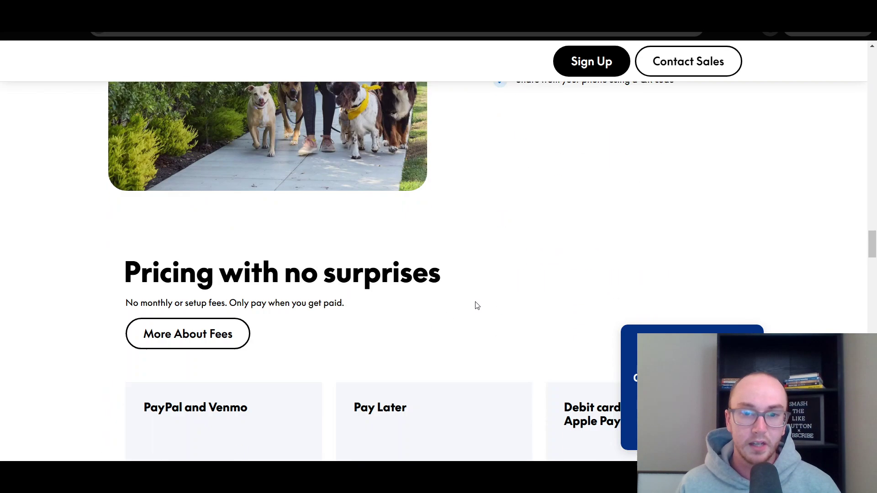
{"action": "scroll", "coordinate": [478, 305], "scroll_direction": "down", "scroll_amount": 5}
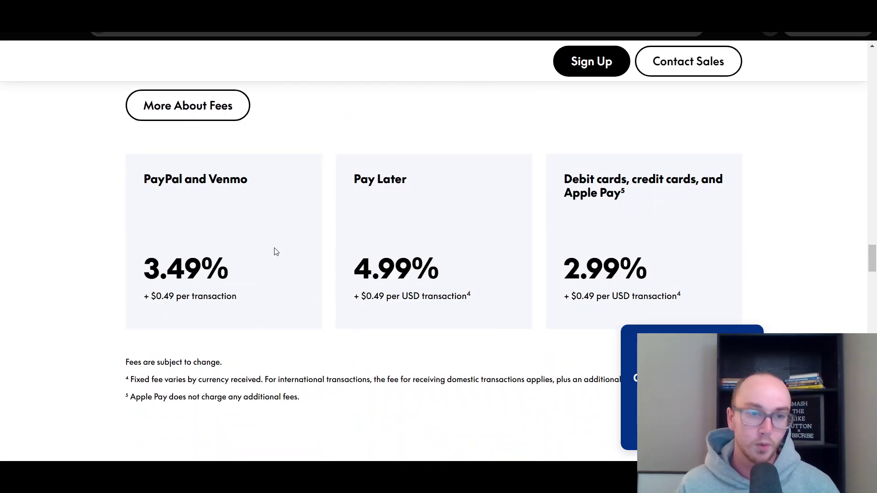
{"action": "scroll", "coordinate": [333, 345], "scroll_direction": "down", "scroll_amount": 1}
{"action": "scroll", "coordinate": [331, 345], "scroll_direction": "up", "scroll_amount": 1}
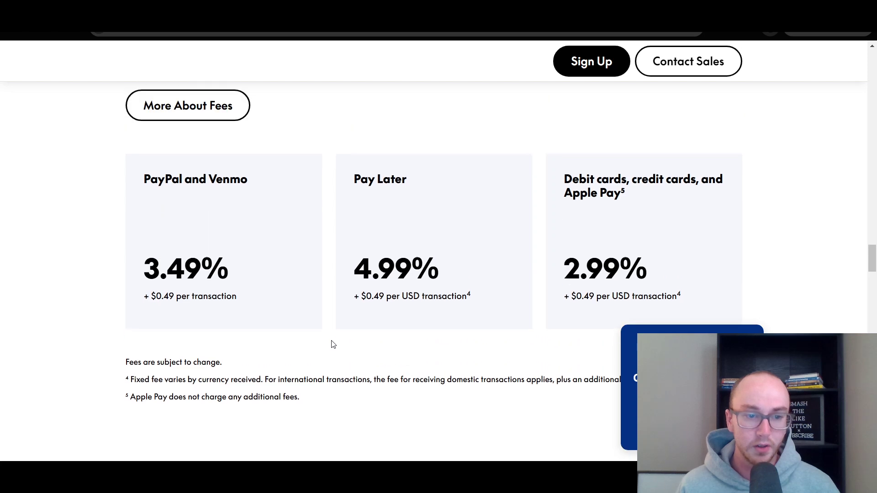
{"action": "left_click_drag", "start_coordinate": [123, 362], "coordinate": [262, 361]}
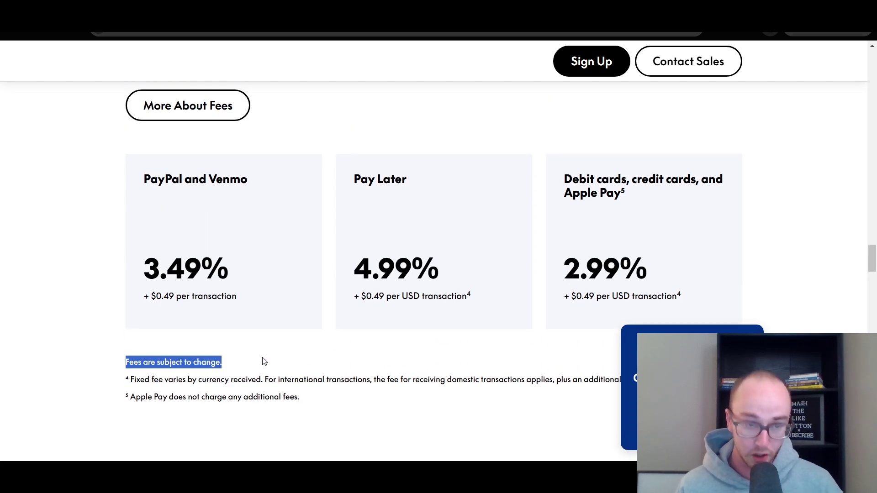
{"action": "left_click", "coordinate": [265, 366]}
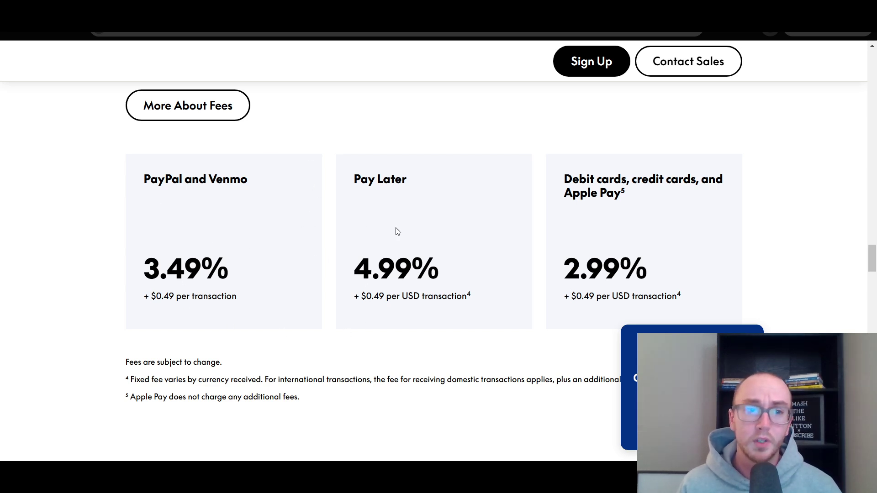
{"action": "scroll", "coordinate": [409, 250], "scroll_direction": "up", "scroll_amount": 3}
{"action": "scroll", "coordinate": [410, 252], "scroll_direction": "down", "scroll_amount": 2}
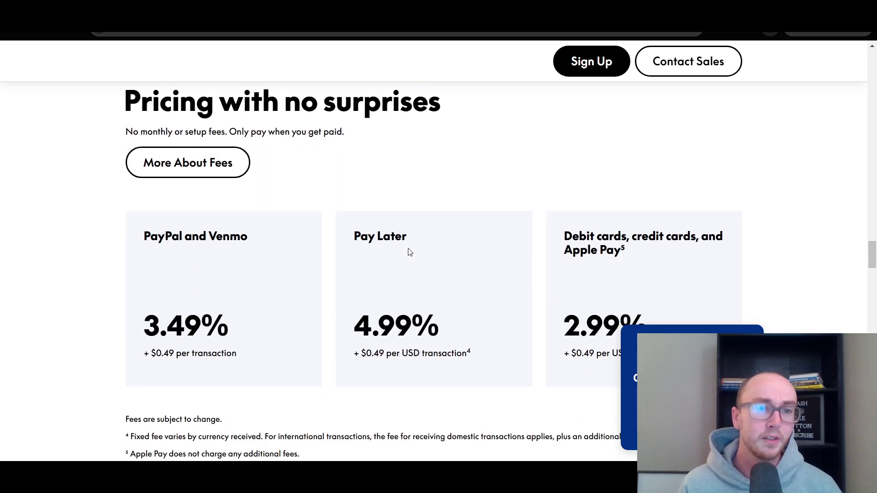
{"action": "left_click_drag", "start_coordinate": [121, 132], "coordinate": [223, 133]}
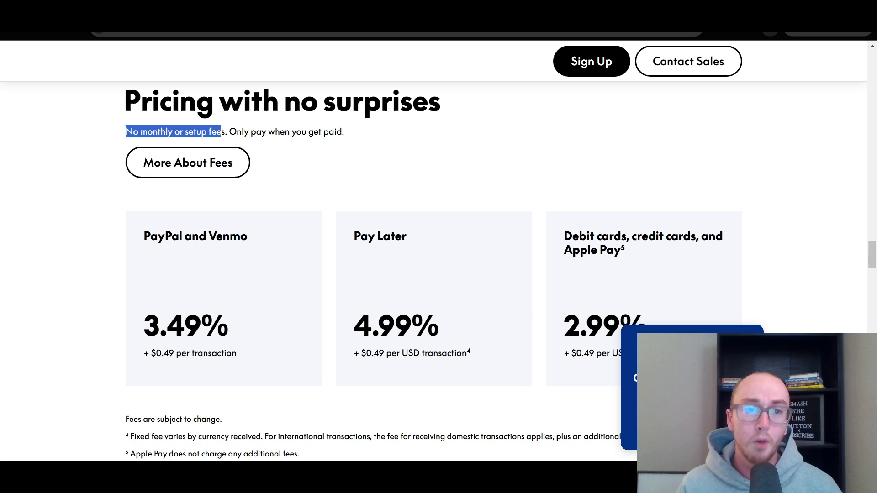
{"action": "left_click", "coordinate": [313, 134]}
{"action": "scroll", "coordinate": [348, 261], "scroll_direction": "down", "scroll_amount": 2}
{"action": "scroll", "coordinate": [301, 263], "scroll_direction": "up", "scroll_amount": 1}
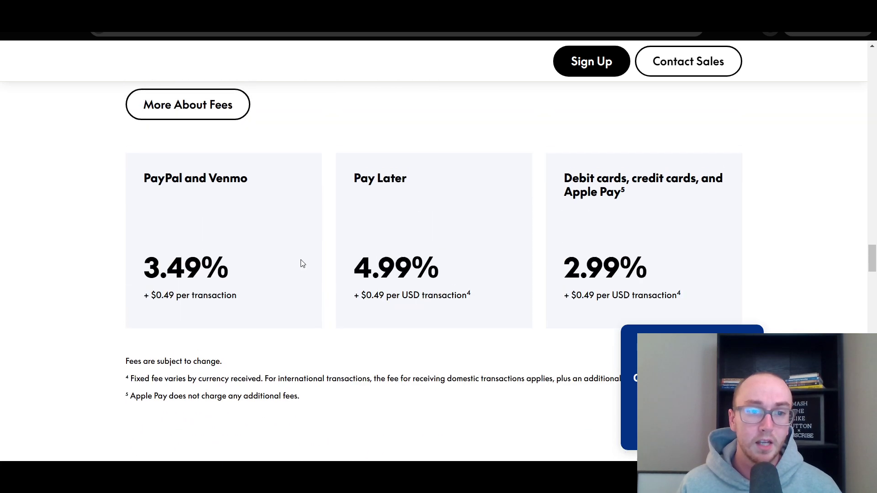
Step: Compare the transaction fees for PayPal and Venmo, Pay Later, and debit cards, credit cards and Apple Pay
{"action": "left_click_drag", "start_coordinate": [140, 273], "coordinate": [197, 270]}
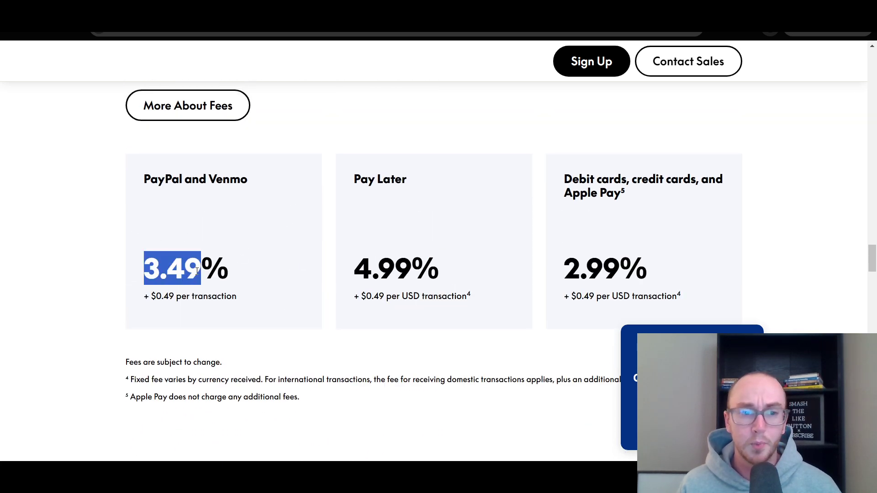
{"action": "left_click", "coordinate": [240, 278]}
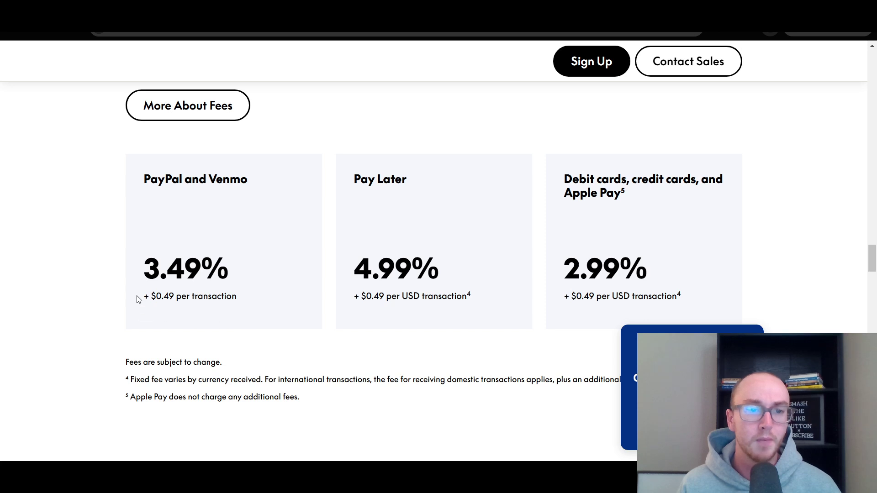
{"action": "left_click_drag", "start_coordinate": [137, 299], "coordinate": [204, 299]}
{"action": "left_click", "coordinate": [229, 305]}
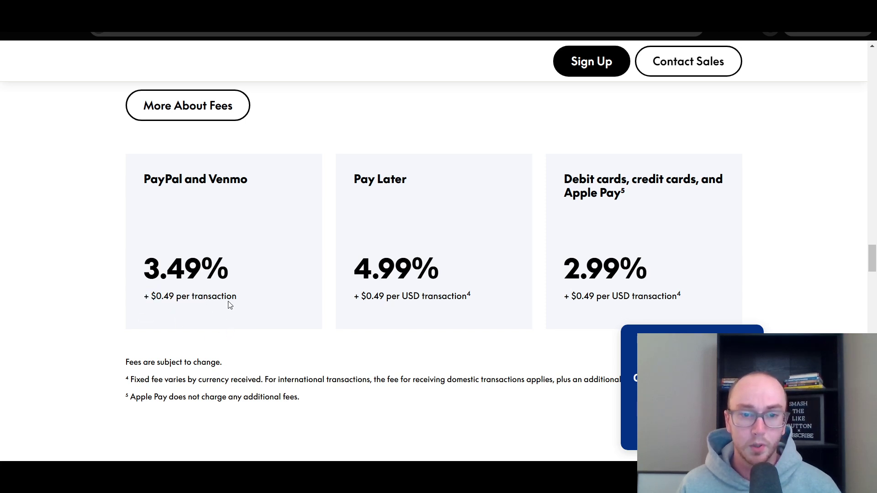
{"action": "left_click_drag", "start_coordinate": [352, 209], "coordinate": [556, 271]}
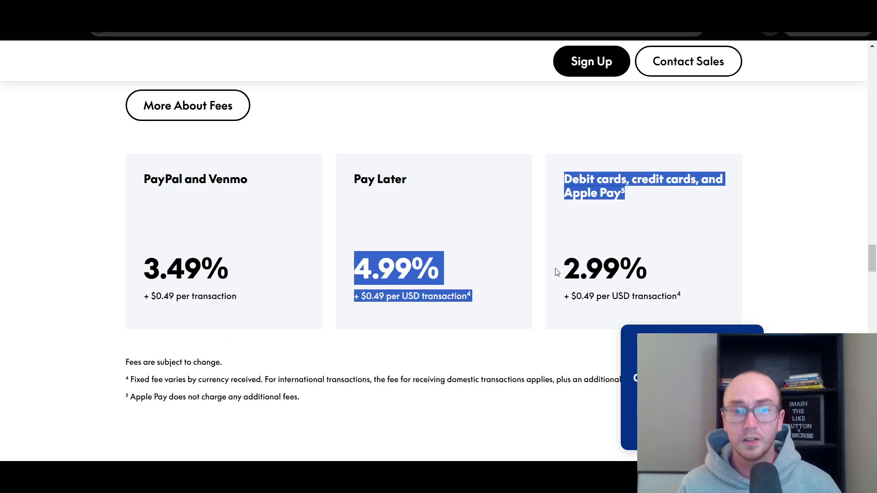
{"action": "left_click", "coordinate": [509, 320]}
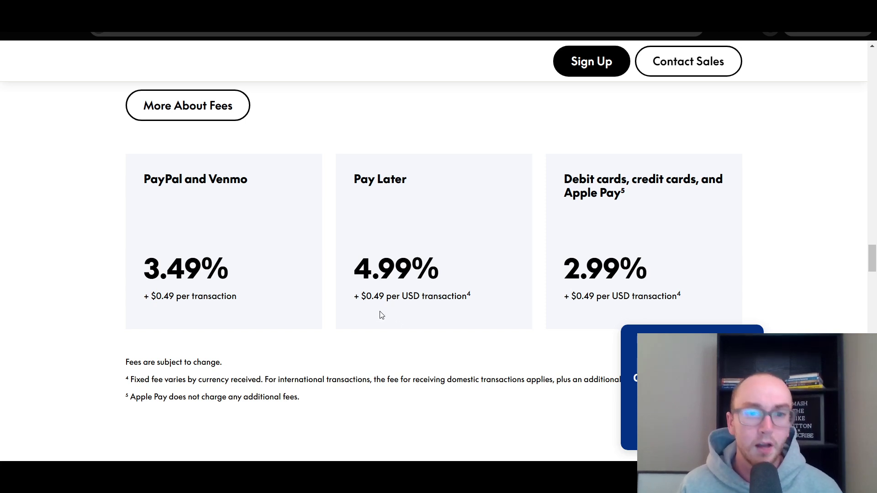
{"action": "left_click_drag", "start_coordinate": [374, 297], "coordinate": [392, 296]}
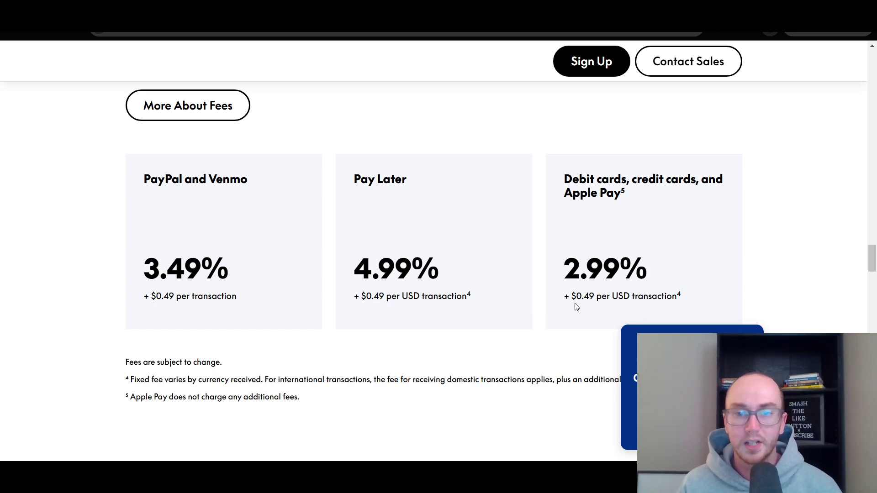
{"action": "left_click_drag", "start_coordinate": [576, 304], "coordinate": [615, 303]}
{"action": "left_click", "coordinate": [598, 314]}
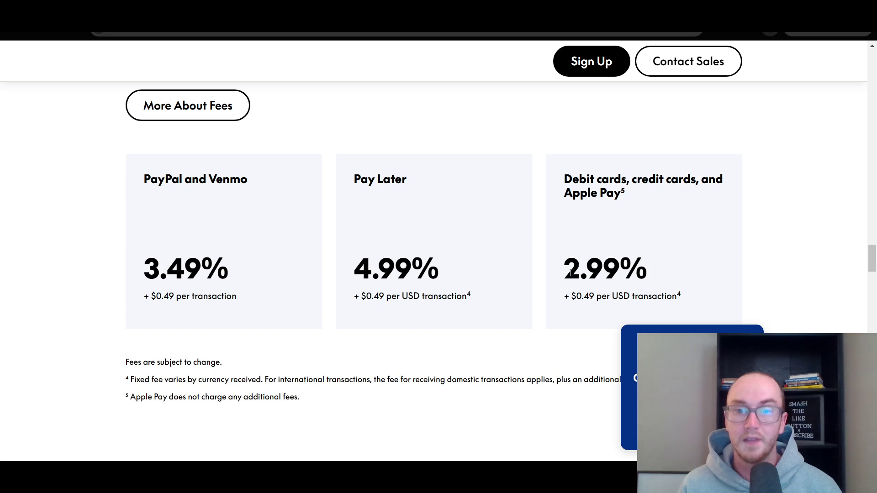
{"action": "left_click_drag", "start_coordinate": [564, 269], "coordinate": [622, 271]}
{"action": "left_click", "coordinate": [622, 271]}
{"action": "left_click_drag", "start_coordinate": [563, 179], "coordinate": [754, 192]}
{"action": "left_click", "coordinate": [639, 280]}
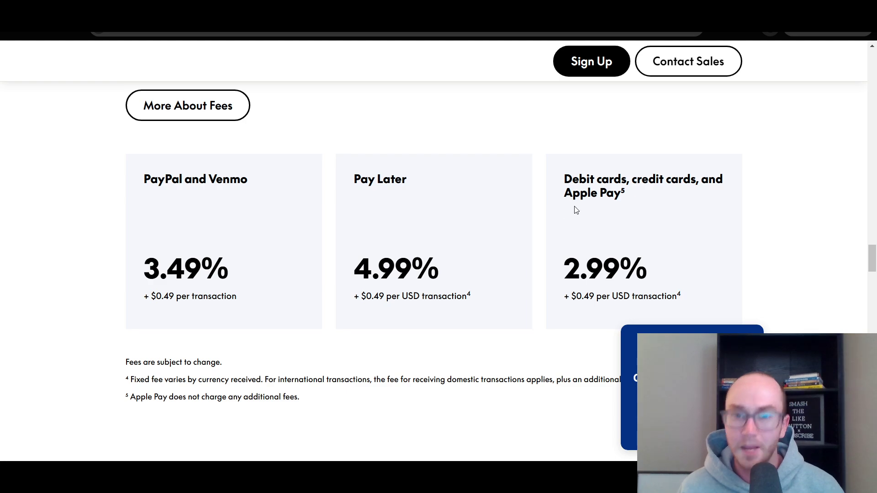
Step: Look over the example industries and the Create an invoice on the go section about the PayPal Business app
{"action": "left_click_drag", "start_coordinate": [869, 270], "coordinate": [868, 303]}
{"action": "scroll", "coordinate": [379, 306], "scroll_direction": "down", "scroll_amount": 3}
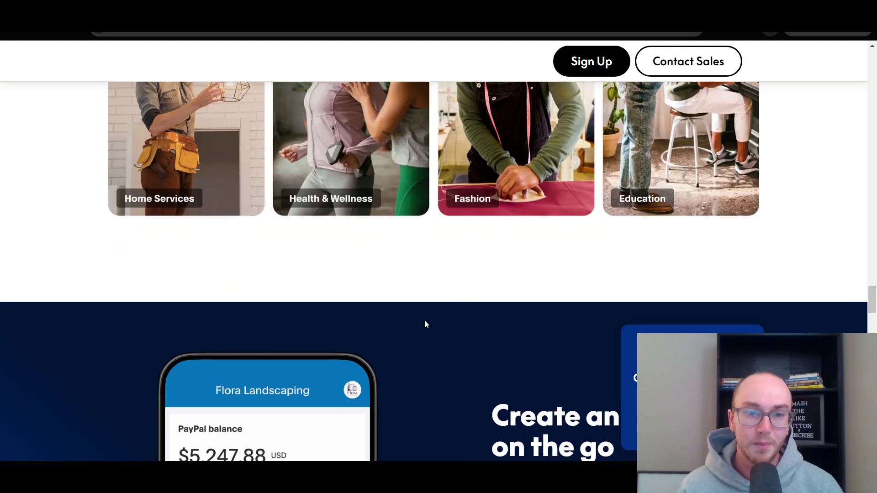
{"action": "scroll", "coordinate": [378, 348], "scroll_direction": "up", "scroll_amount": 3}
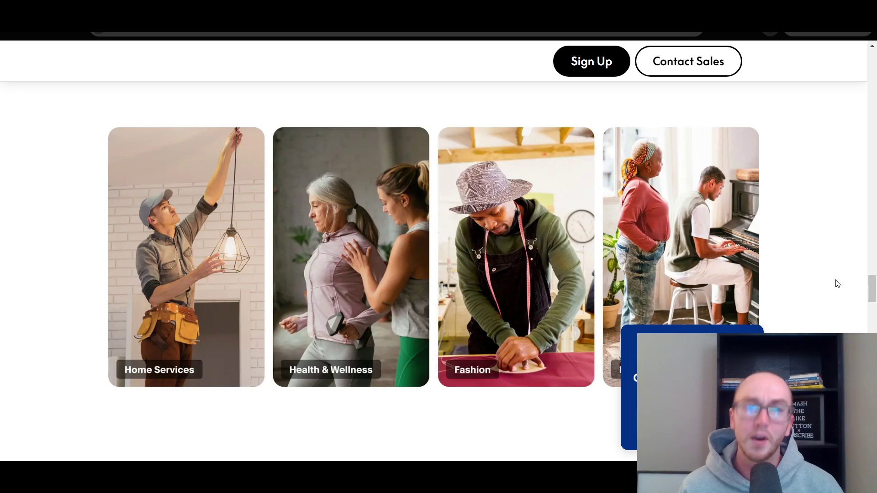
{"action": "scroll", "coordinate": [836, 283], "scroll_direction": "down", "scroll_amount": 1}
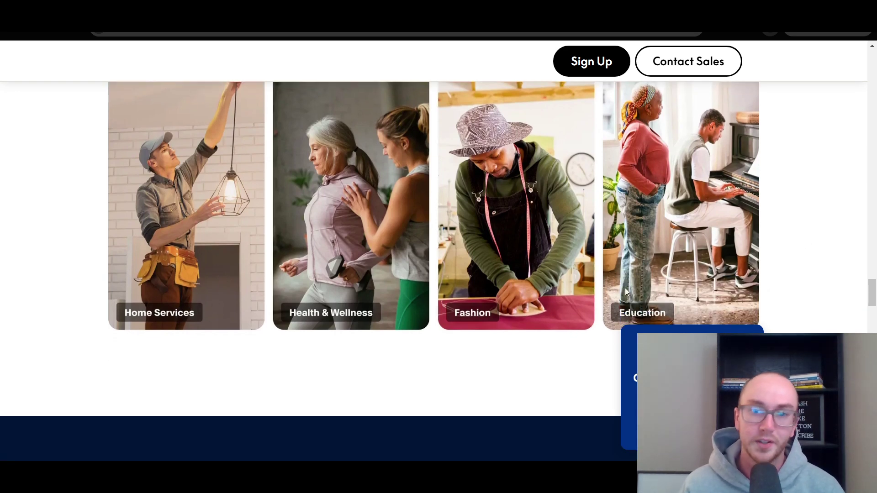
{"action": "scroll", "coordinate": [809, 302], "scroll_direction": "down", "scroll_amount": 6}
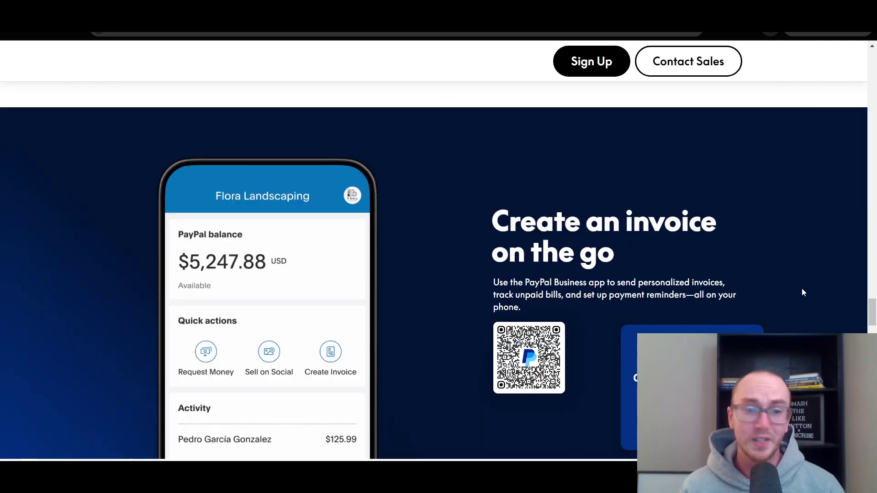
{"action": "scroll", "coordinate": [800, 288], "scroll_direction": "up", "scroll_amount": 2}
{"action": "scroll", "coordinate": [337, 309], "scroll_direction": "down", "scroll_amount": 4}
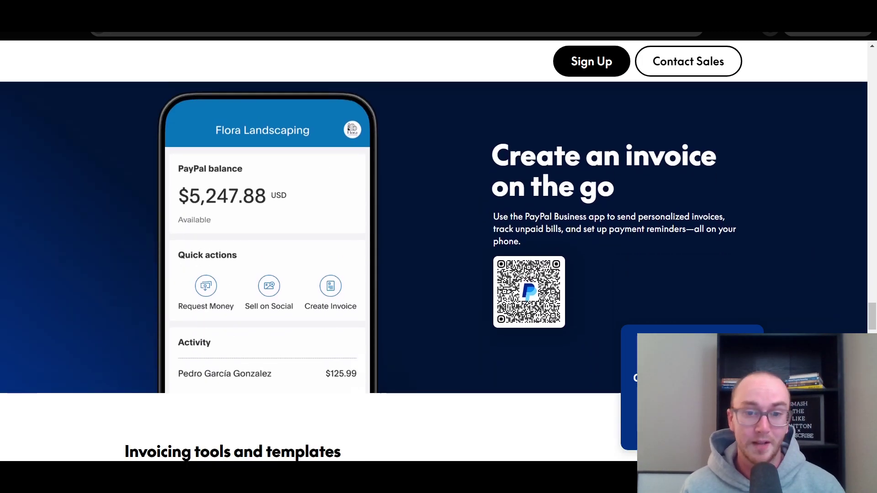
Step: Open the My PayPal business account home page from the invoicing information page
{"action": "scroll", "coordinate": [336, 310], "scroll_direction": "up", "scroll_amount": 10}
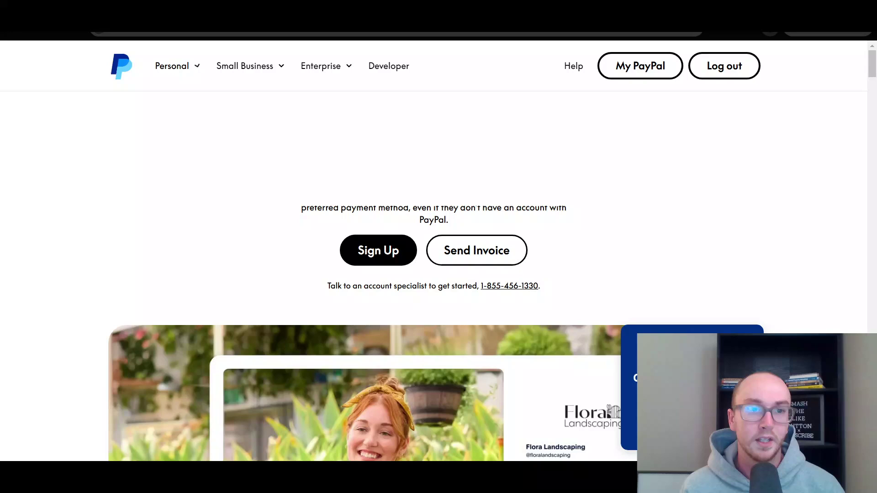
{"action": "left_click", "coordinate": [640, 65]}
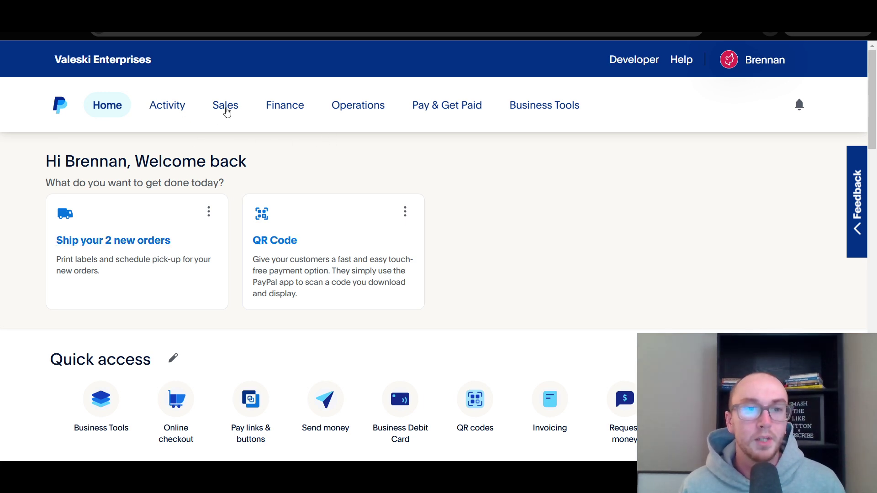
Step: Open the invoices area of the sales channels and bring up a new blank invoice
{"action": "left_click", "coordinate": [230, 109]}
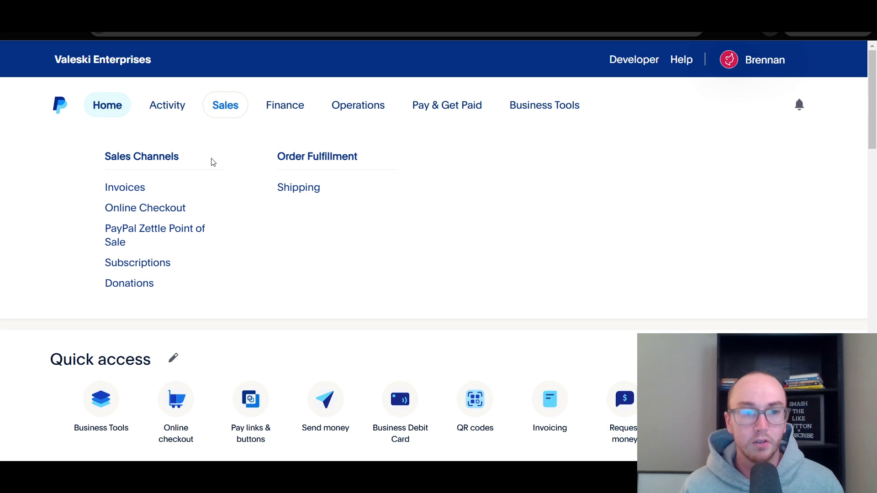
{"action": "left_click", "coordinate": [115, 189]}
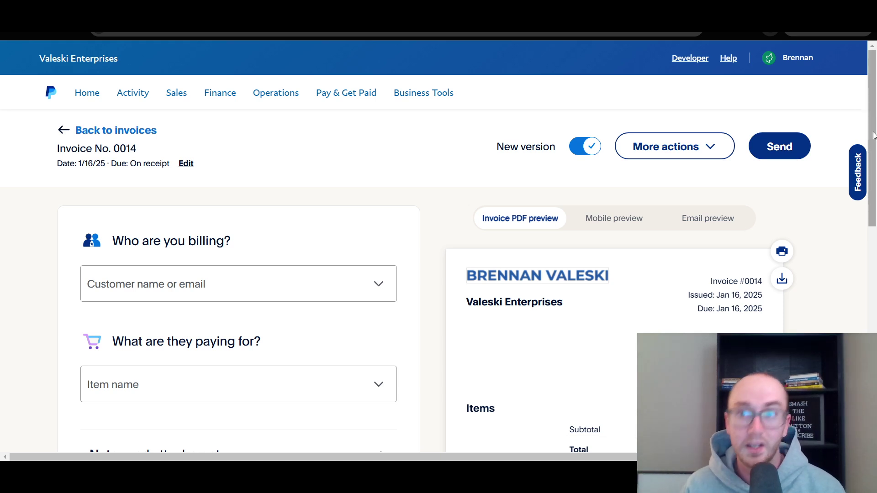
{"action": "left_click_drag", "start_coordinate": [873, 135], "coordinate": [873, 134]}
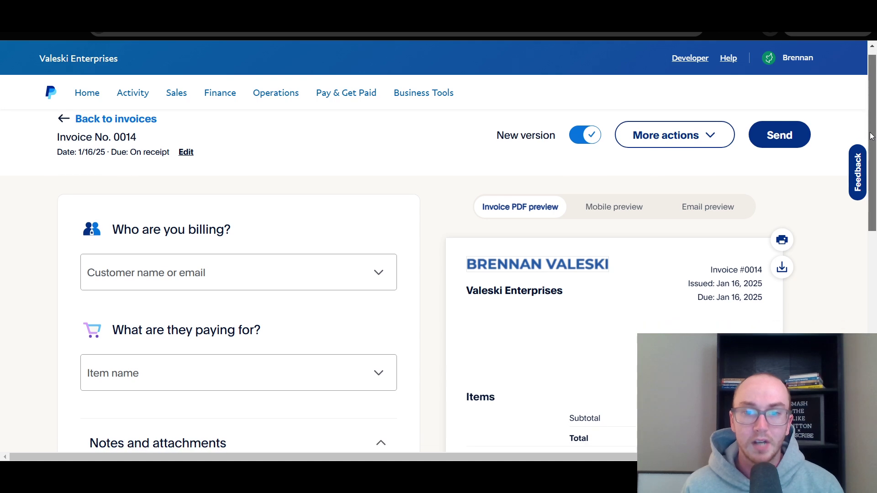
{"action": "left_click_drag", "start_coordinate": [873, 131], "coordinate": [160, 268]}
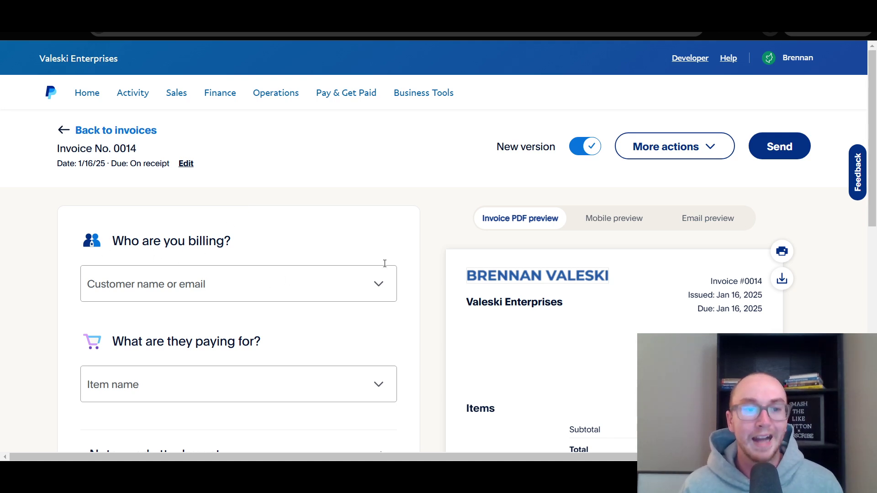
Step: Bill the invoice to the first saved customer in the customer list
{"action": "left_click", "coordinate": [219, 284]}
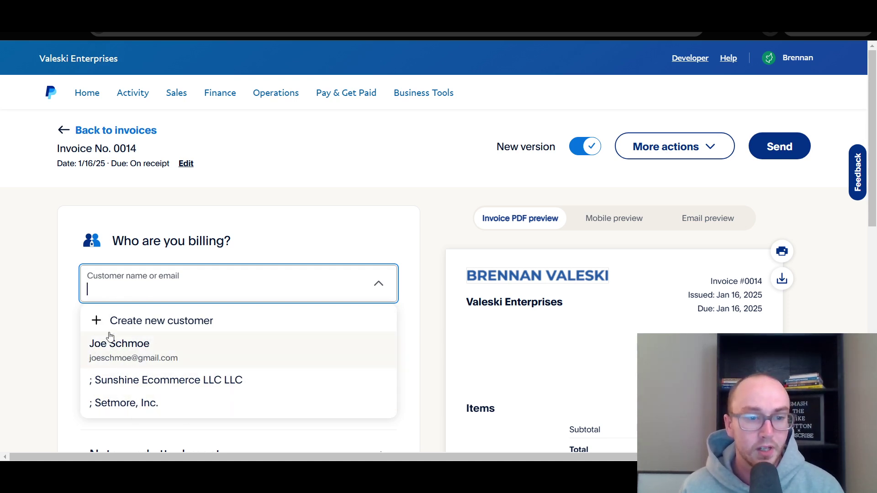
{"action": "left_click", "coordinate": [194, 349]}
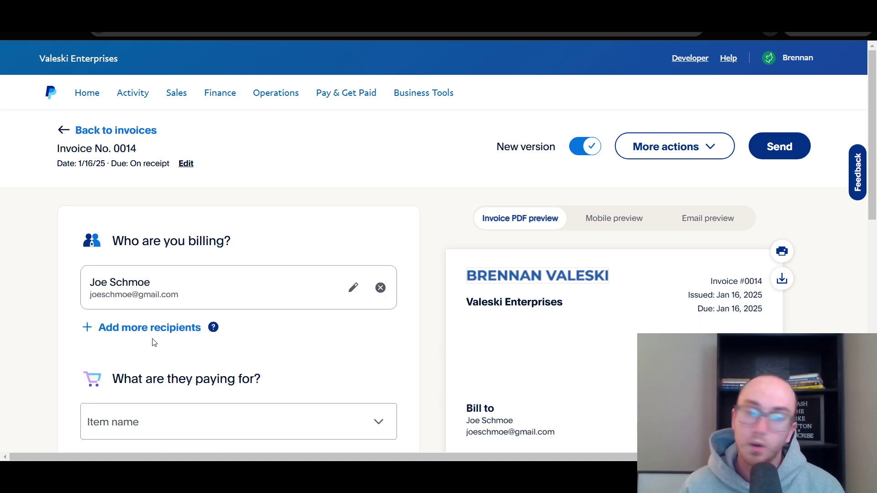
{"action": "mouse_move", "coordinate": [224, 331]}
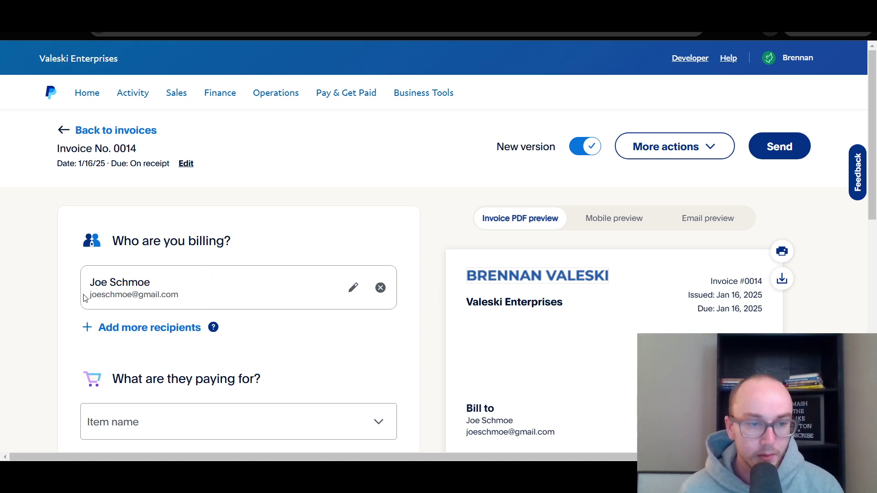
{"action": "scroll", "coordinate": [416, 265], "scroll_direction": "down", "scroll_amount": 1}
{"action": "scroll", "coordinate": [416, 265], "scroll_direction": "up", "scroll_amount": 1}
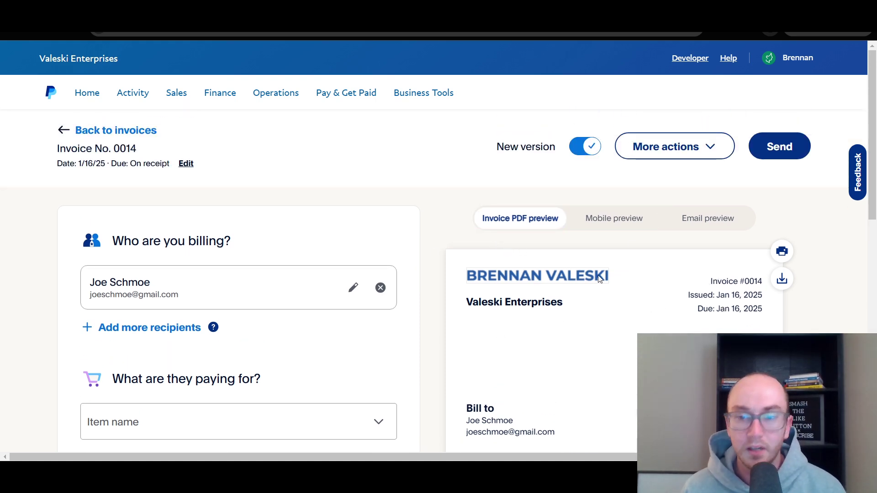
Step: Start creating a new item for what the customer is paying for
{"action": "scroll", "coordinate": [438, 308], "scroll_direction": "down", "scroll_amount": 1}
{"action": "scroll", "coordinate": [437, 307], "scroll_direction": "down", "scroll_amount": 2}
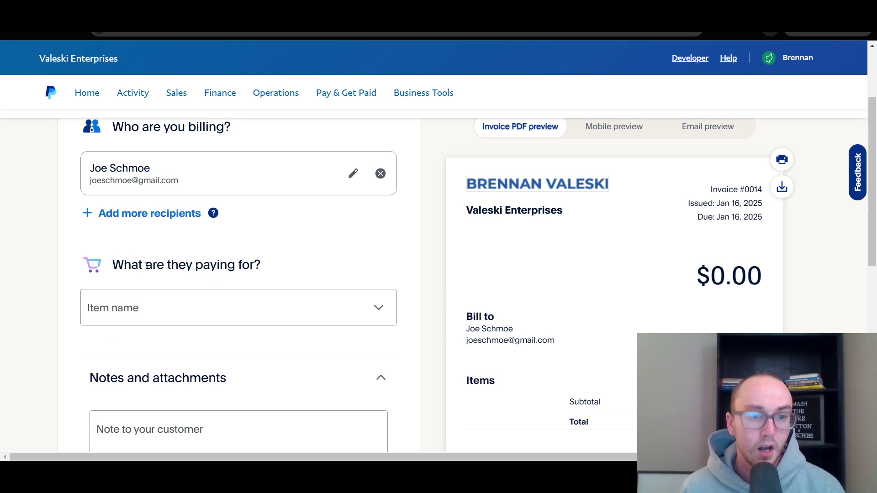
{"action": "left_click", "coordinate": [147, 309]}
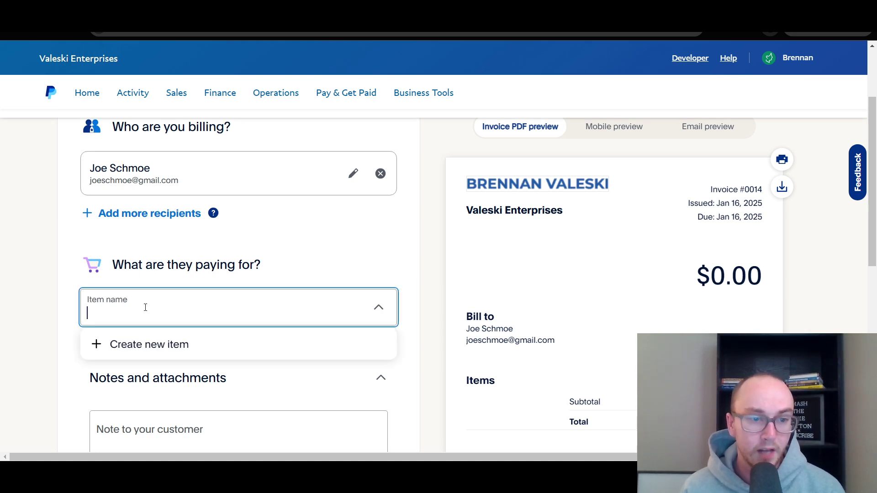
{"action": "left_click", "coordinate": [181, 347]}
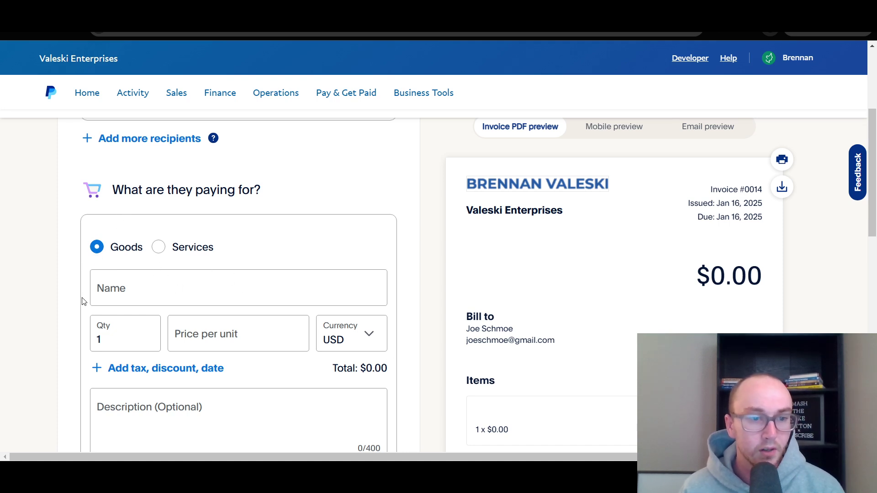
{"action": "scroll", "coordinate": [456, 336], "scroll_direction": "down", "scroll_amount": 4}
{"action": "scroll", "coordinate": [411, 325], "scroll_direction": "up", "scroll_amount": 2}
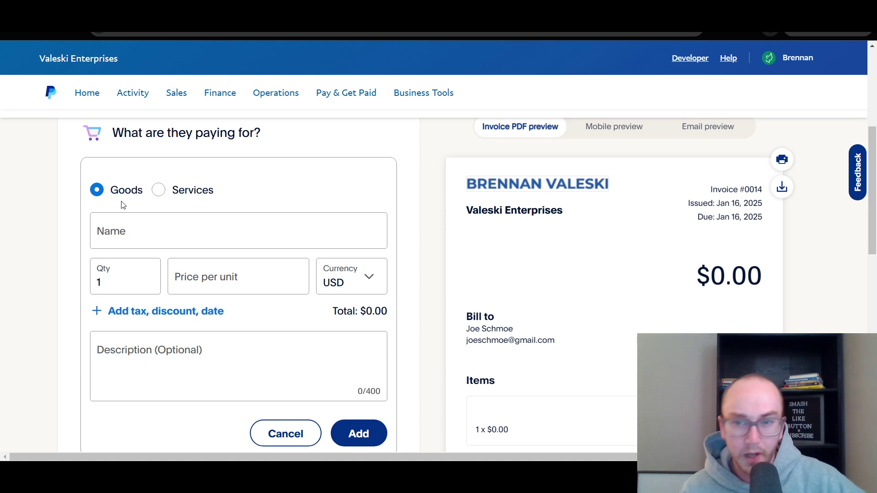
Step: Compare the item fields offered for Goods and Services, and set the item type to Services
{"action": "left_click", "coordinate": [158, 192]}
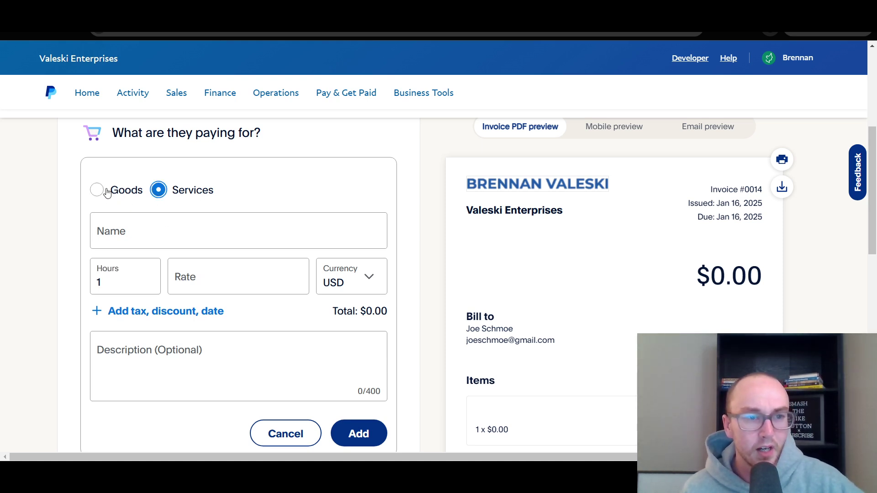
{"action": "left_click", "coordinate": [106, 192]}
{"action": "left_click", "coordinate": [163, 191]}
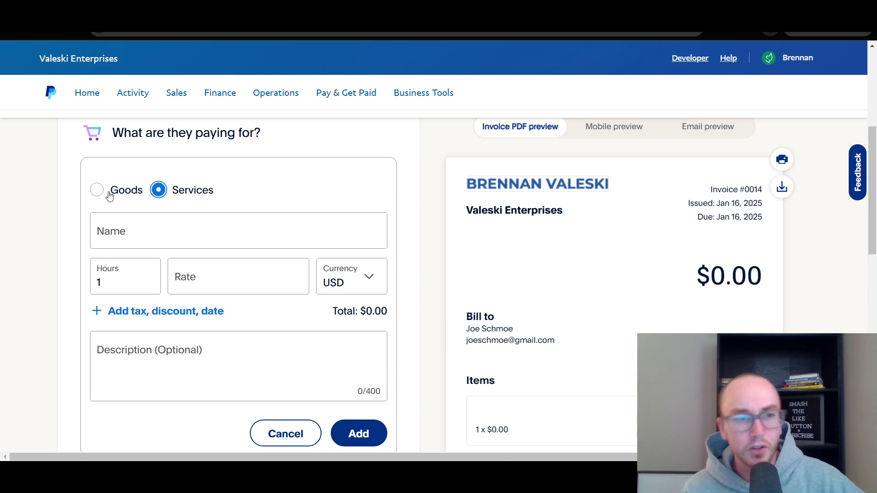
{"action": "left_click", "coordinate": [110, 196]}
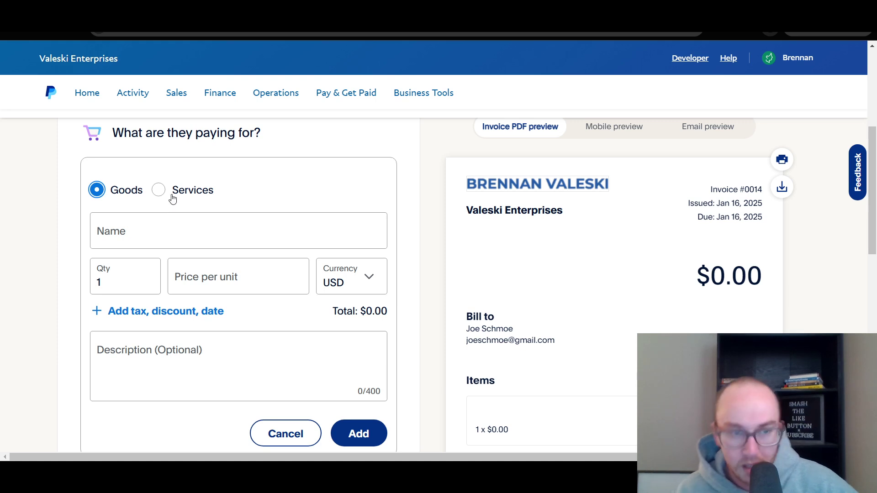
{"action": "left_click", "coordinate": [192, 201]}
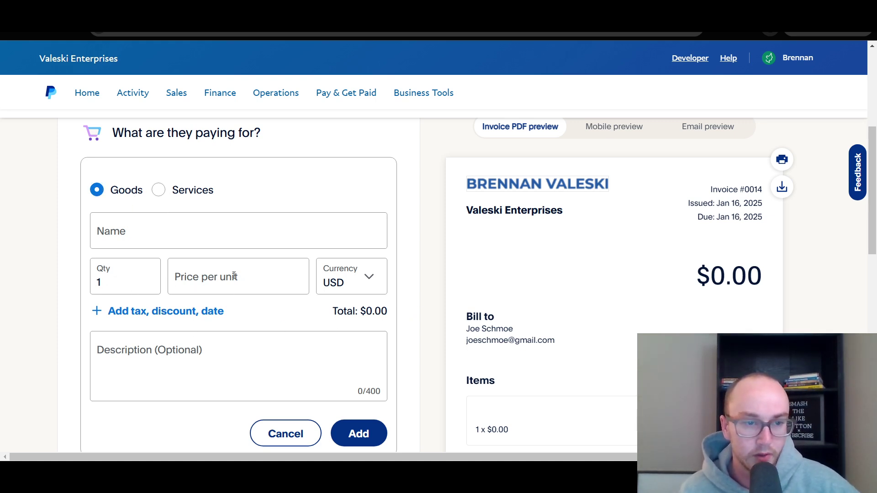
{"action": "left_click", "coordinate": [191, 189]}
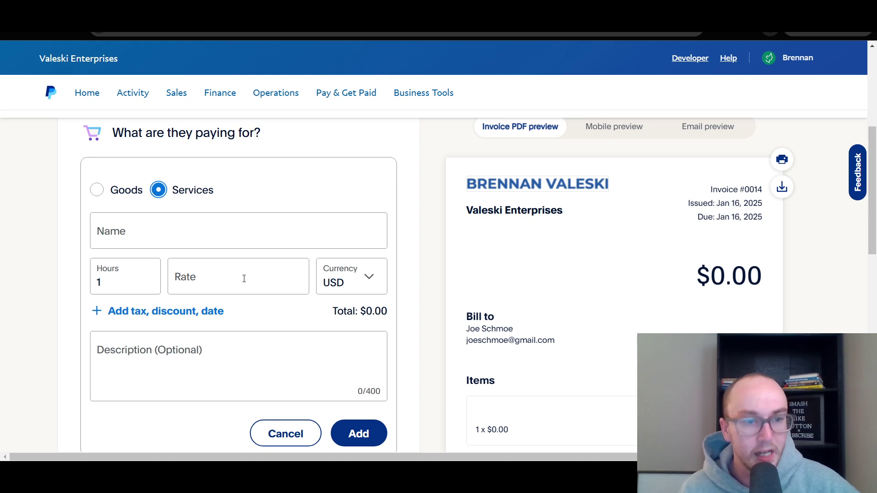
{"action": "left_click", "coordinate": [97, 191]}
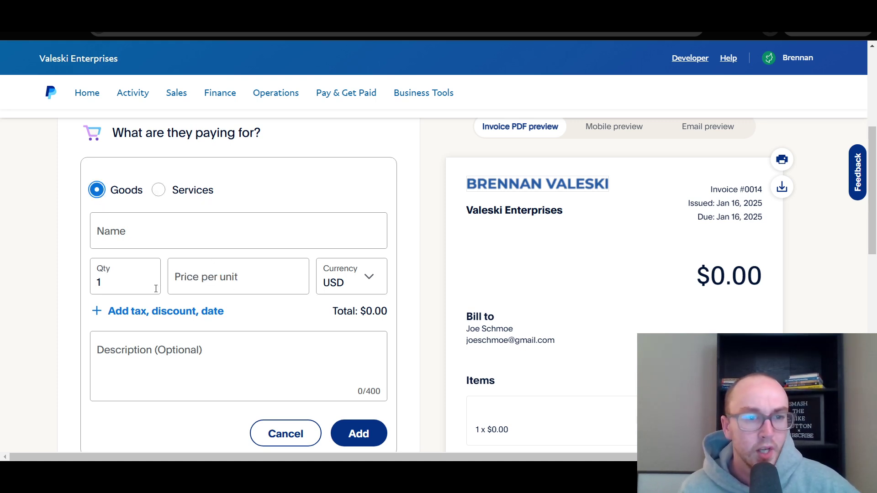
{"action": "left_click", "coordinate": [196, 192]}
{"action": "left_click", "coordinate": [109, 191]}
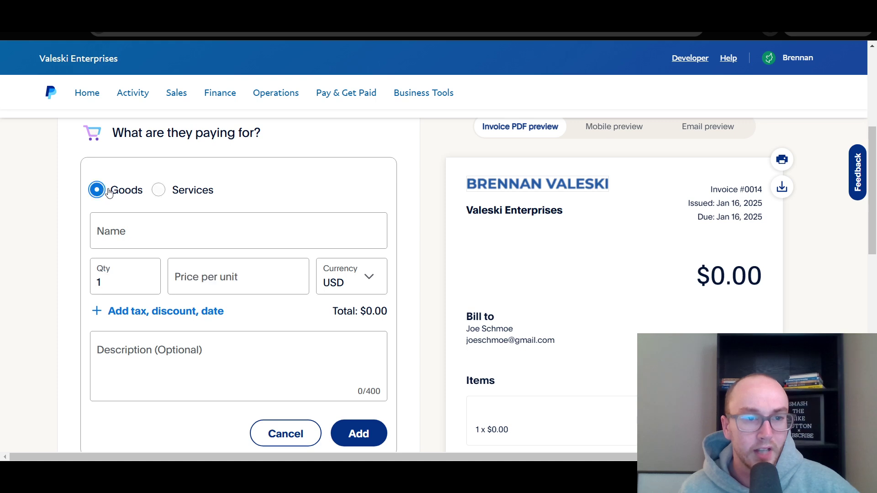
{"action": "left_click", "coordinate": [161, 191]}
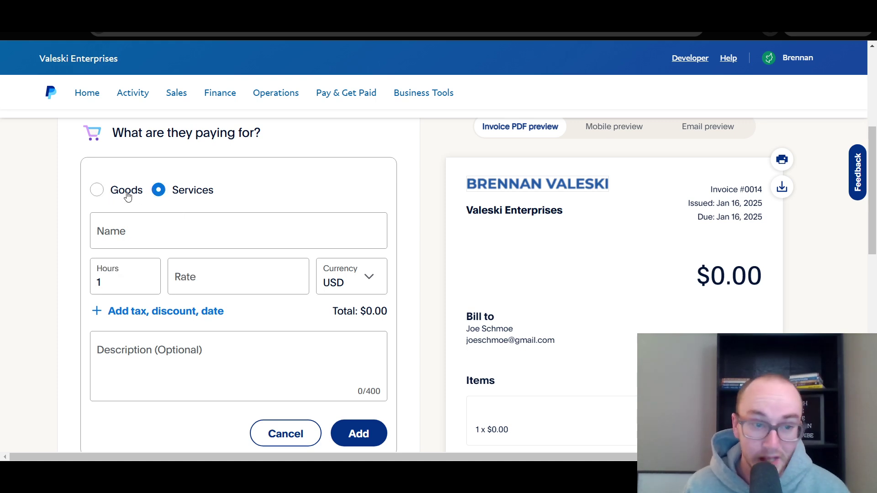
{"action": "left_click", "coordinate": [127, 196]}
{"action": "left_click", "coordinate": [173, 191]}
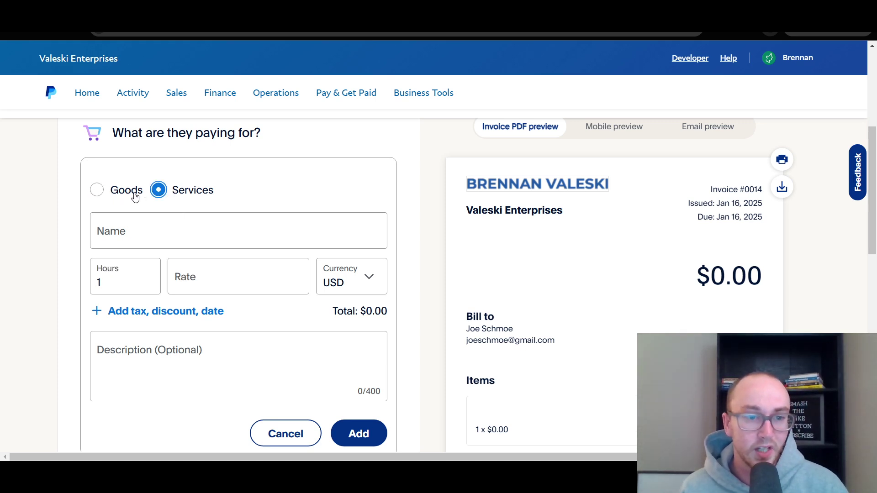
{"action": "left_click", "coordinate": [134, 196]}
{"action": "left_click", "coordinate": [195, 201]}
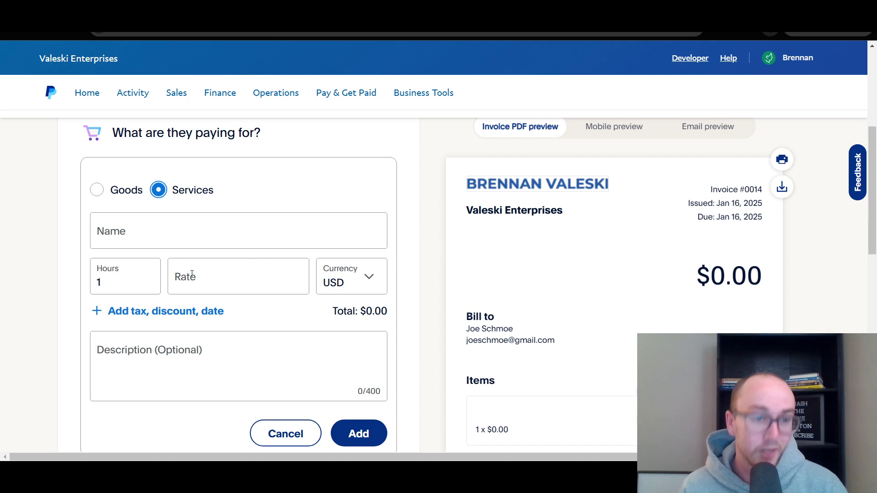
Step: Name the service item "lawn care" and set its rate to $100
{"action": "left_click", "coordinate": [159, 235]}
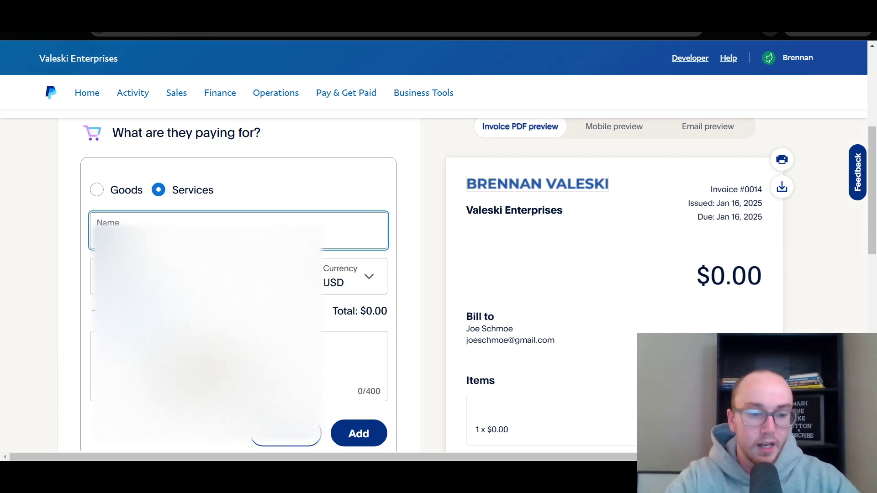
{"action": "type", "text": "law"}
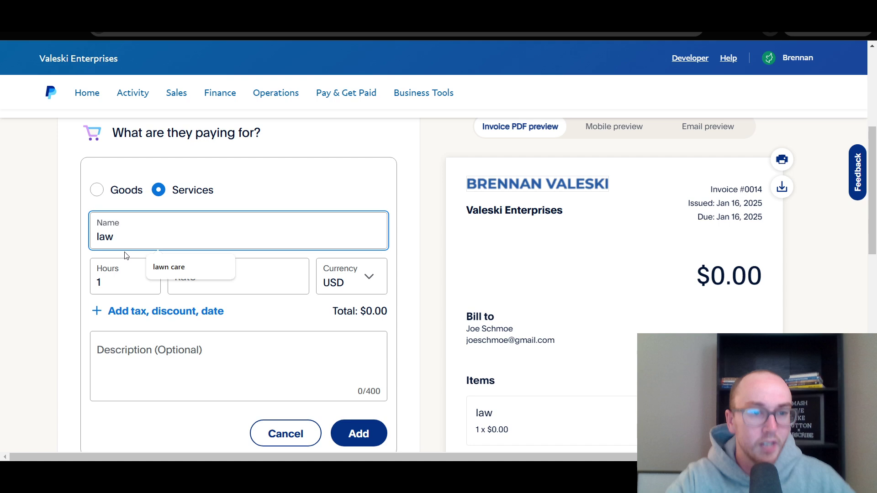
{"action": "left_click", "coordinate": [161, 266]}
{"action": "left_click", "coordinate": [182, 256]}
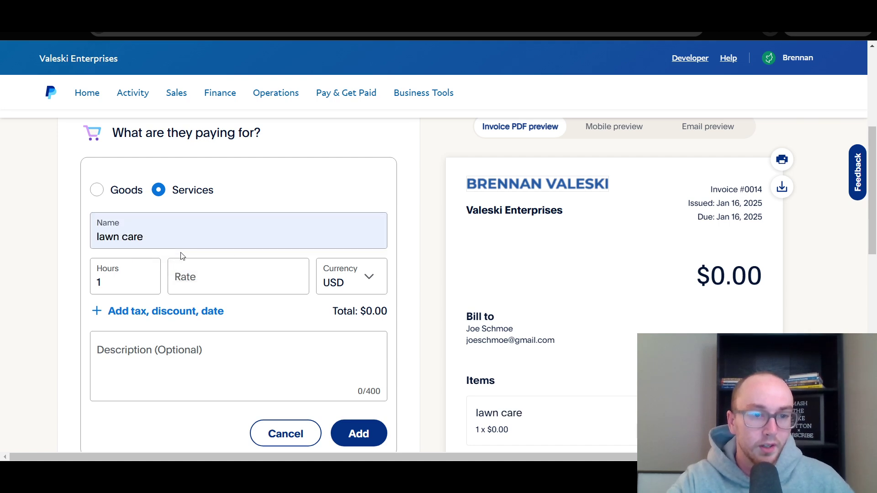
{"action": "left_click", "coordinate": [199, 279]}
{"action": "left_click", "coordinate": [281, 319]}
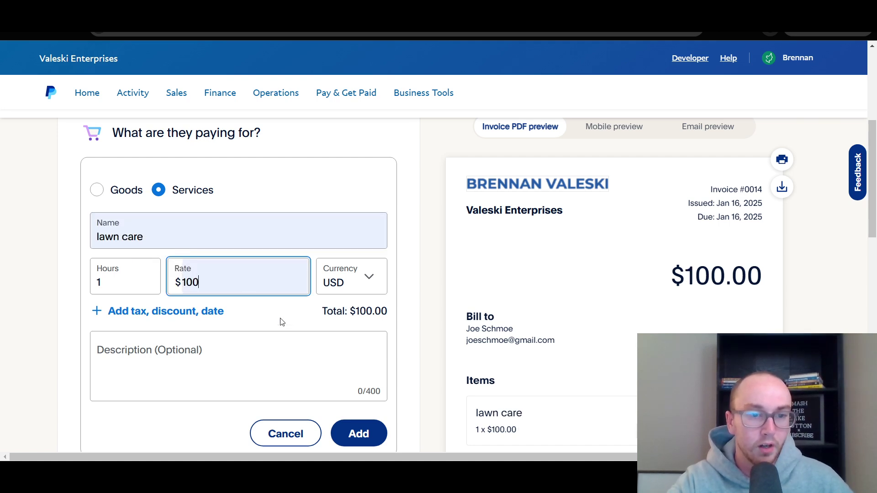
{"action": "left_click", "coordinate": [282, 319]}
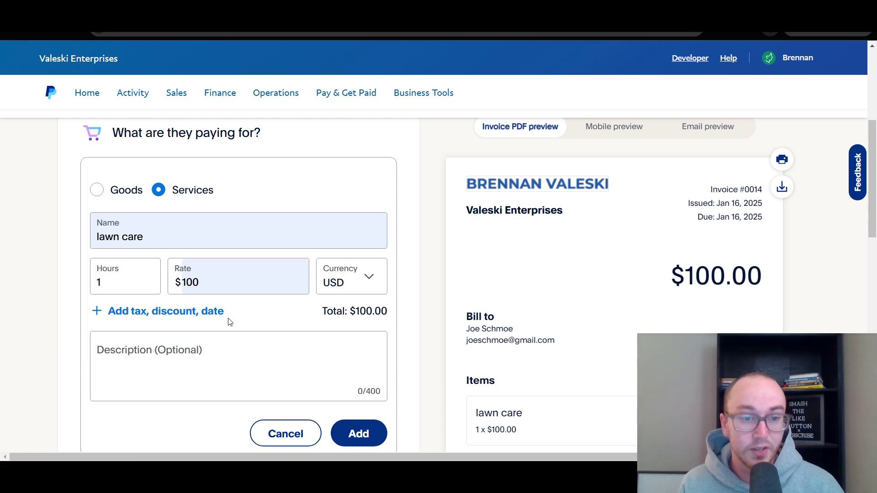
Step: Look through the currencies available for the lawn care item without changing the selection
{"action": "left_click", "coordinate": [371, 280]}
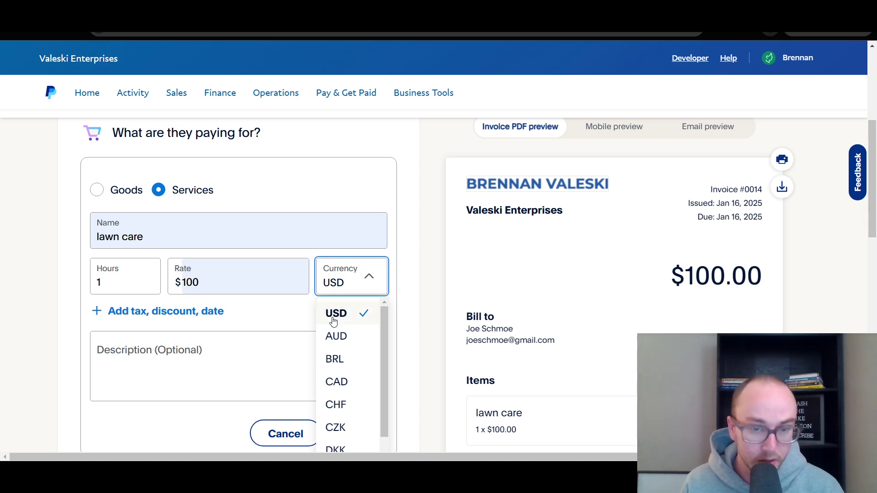
{"action": "scroll", "coordinate": [354, 346], "scroll_direction": "down", "scroll_amount": 10}
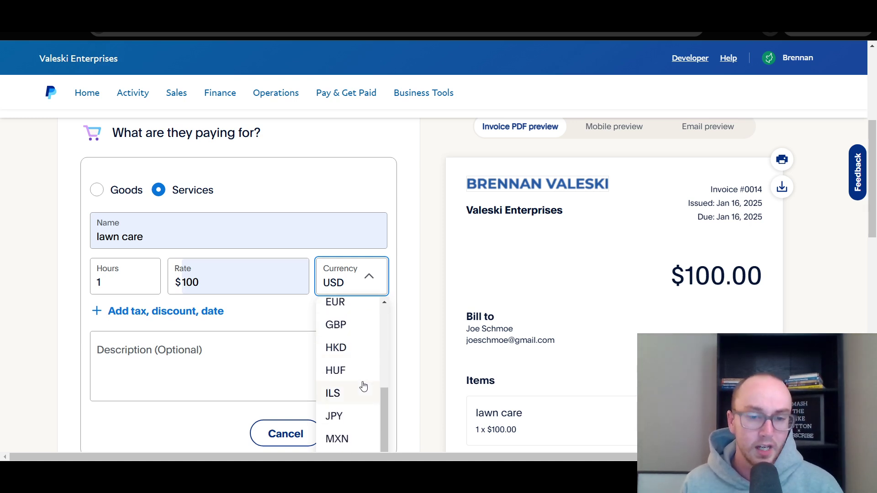
{"action": "scroll", "coordinate": [362, 373], "scroll_direction": "up", "scroll_amount": 5}
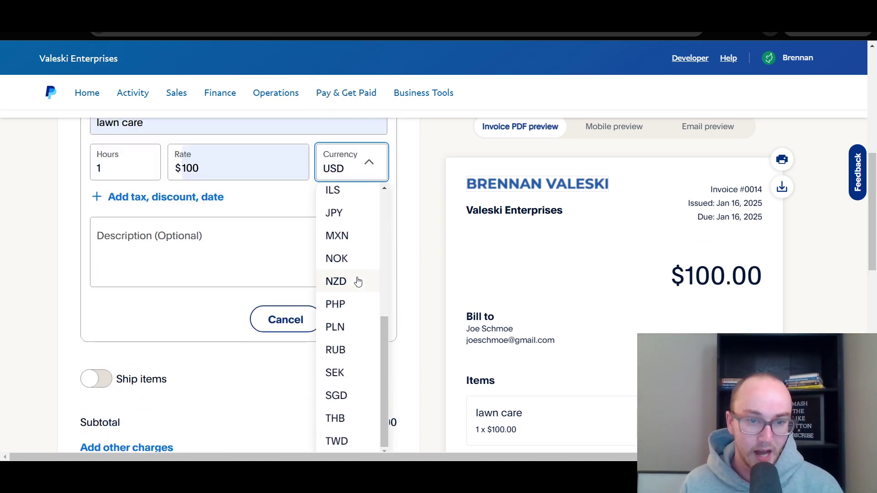
{"action": "scroll", "coordinate": [364, 257], "scroll_direction": "up", "scroll_amount": 5}
{"action": "scroll", "coordinate": [364, 256], "scroll_direction": "up", "scroll_amount": 1}
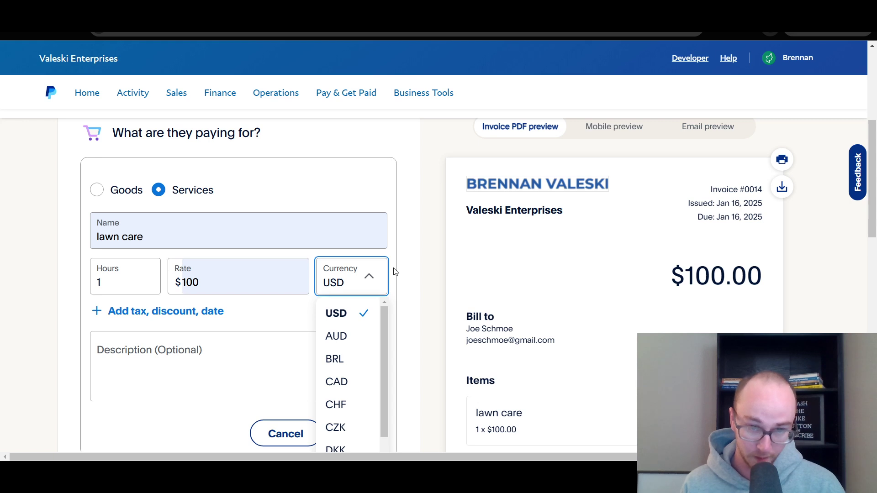
{"action": "left_click", "coordinate": [393, 265]}
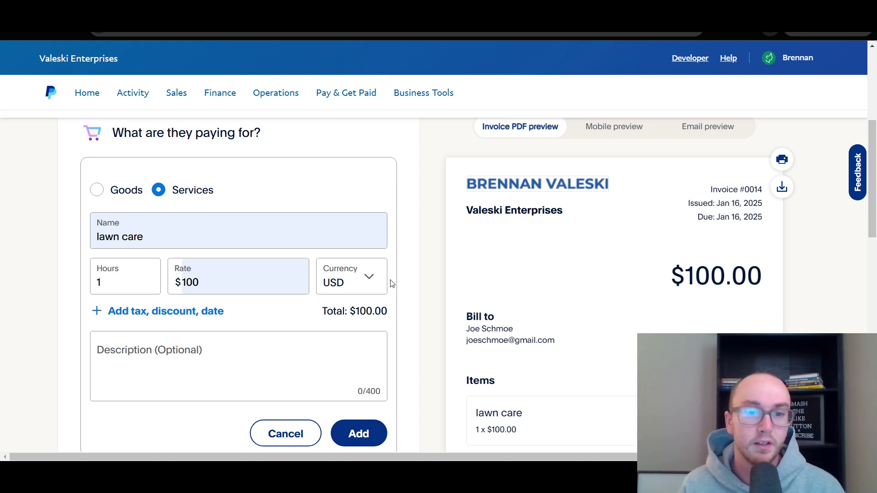
Step: Examine the tax, discount and date options for the lawn care item without changing any of them
{"action": "scroll", "coordinate": [392, 282], "scroll_direction": "down", "scroll_amount": 1}
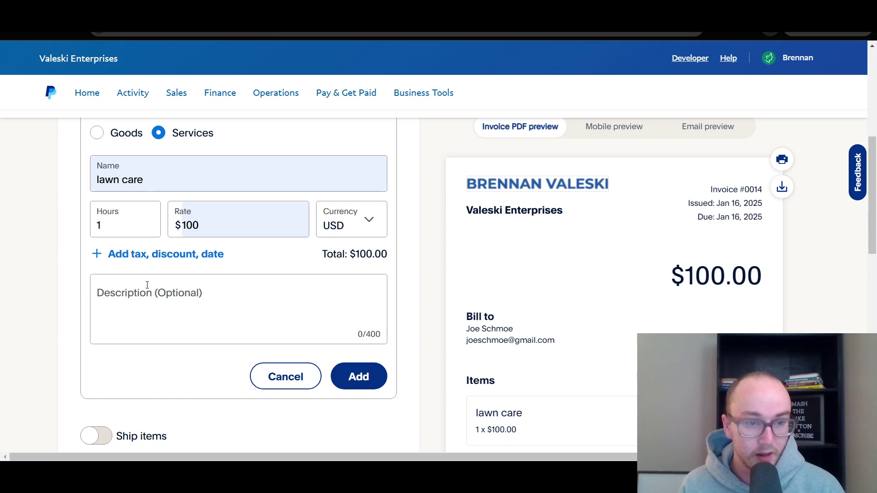
{"action": "left_click", "coordinate": [131, 255]}
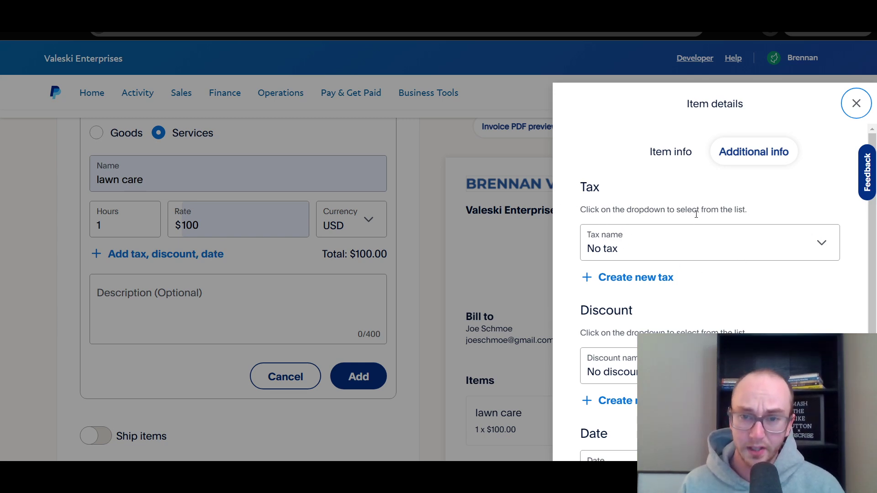
{"action": "left_click", "coordinate": [820, 243]}
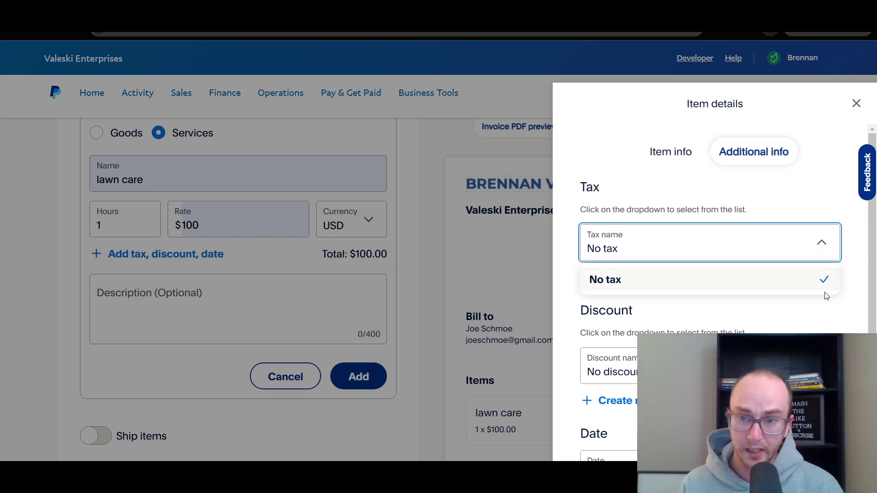
{"action": "left_click", "coordinate": [828, 210]}
{"action": "scroll", "coordinate": [848, 267], "scroll_direction": "down", "scroll_amount": 2}
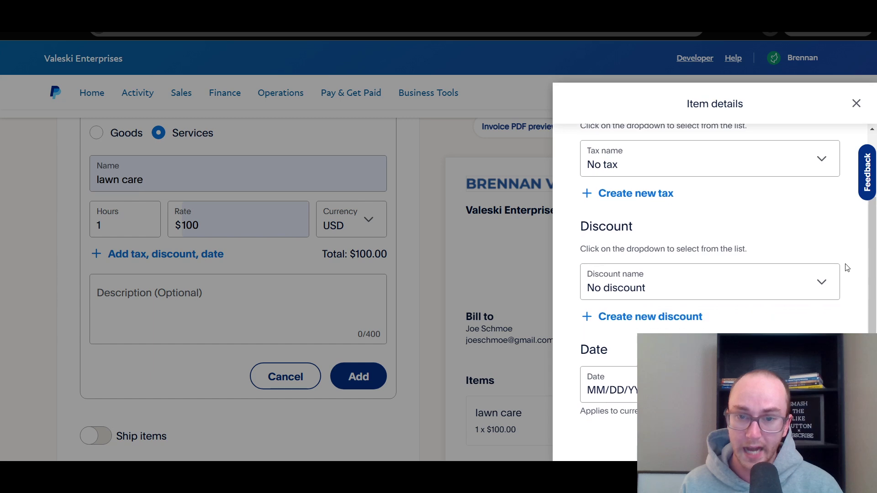
{"action": "left_click", "coordinate": [822, 283]}
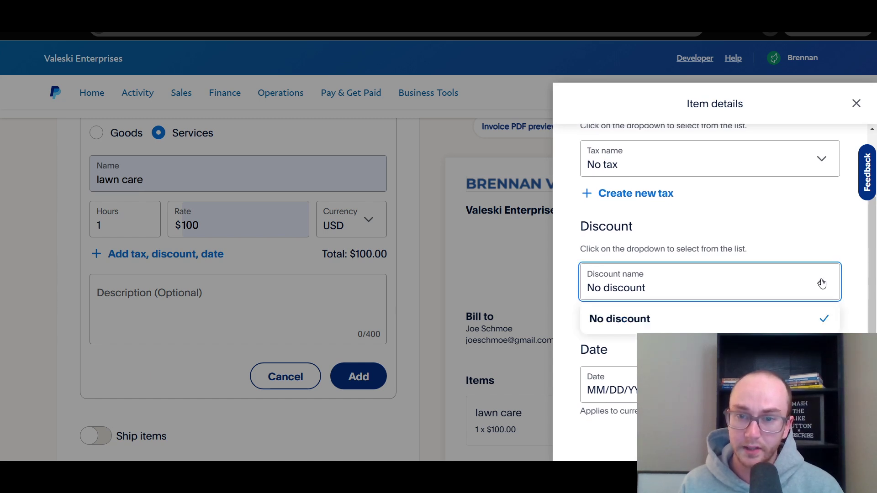
{"action": "left_click", "coordinate": [809, 226]}
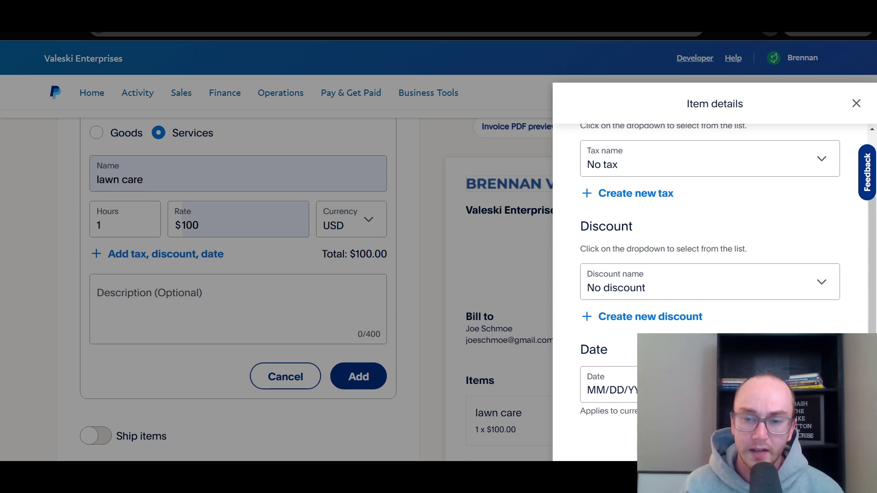
{"action": "left_click", "coordinate": [607, 386]}
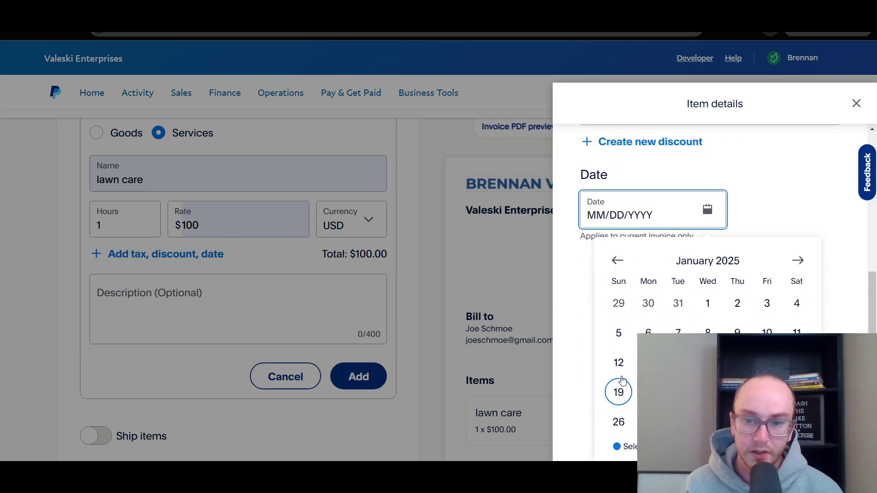
{"action": "left_click", "coordinate": [588, 311]}
{"action": "scroll", "coordinate": [614, 207], "scroll_direction": "up", "scroll_amount": 2}
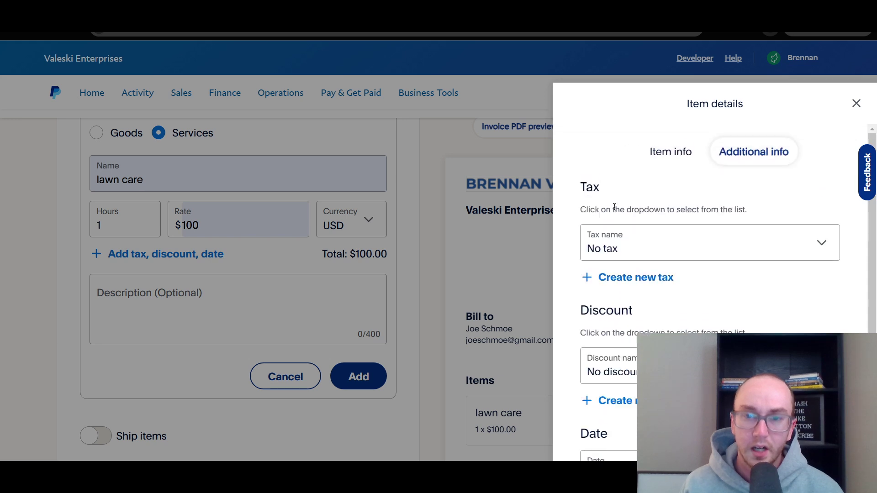
Step: Review the lawn care item's basic info in the item details, and close the details without changes
{"action": "left_click", "coordinate": [678, 165]}
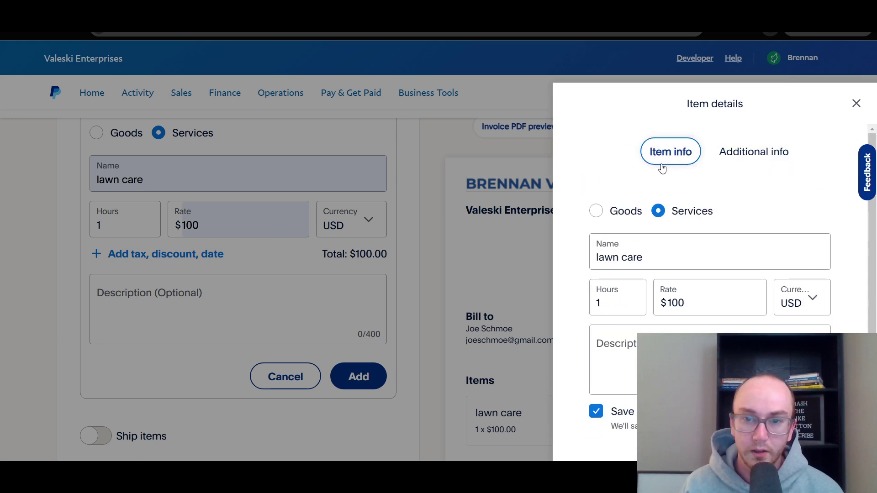
{"action": "scroll", "coordinate": [589, 310], "scroll_direction": "down", "scroll_amount": 1}
{"action": "scroll", "coordinate": [594, 297], "scroll_direction": "up", "scroll_amount": 1}
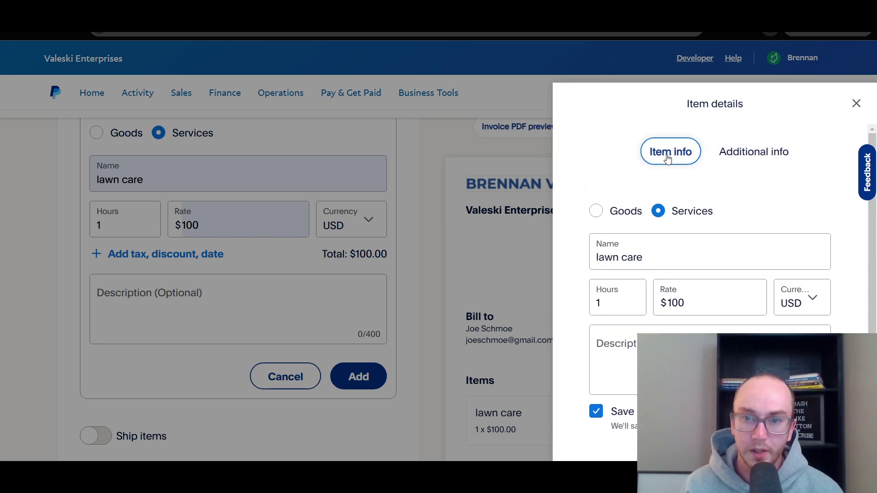
{"action": "scroll", "coordinate": [588, 361], "scroll_direction": "down", "scroll_amount": 1}
{"action": "scroll", "coordinate": [589, 319], "scroll_direction": "up", "scroll_amount": 1}
{"action": "scroll", "coordinate": [589, 274], "scroll_direction": "down", "scroll_amount": 1}
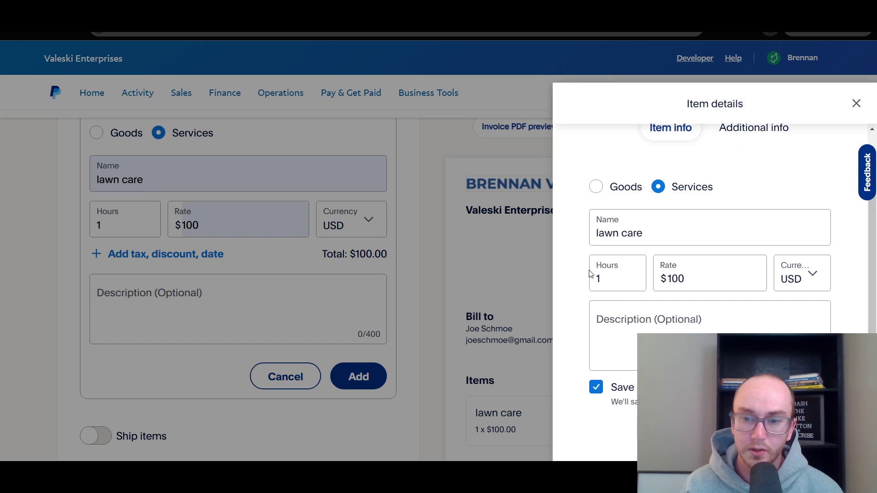
{"action": "left_click", "coordinate": [856, 103]}
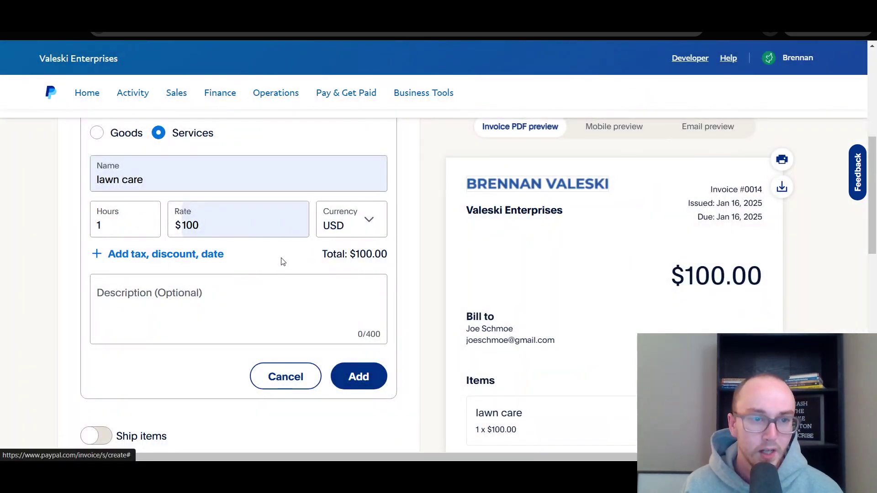
Step: Add the lawn care service item to the invoice
{"action": "scroll", "coordinate": [206, 256], "scroll_direction": "up", "scroll_amount": 1}
{"action": "scroll", "coordinate": [417, 288], "scroll_direction": "down", "scroll_amount": 3}
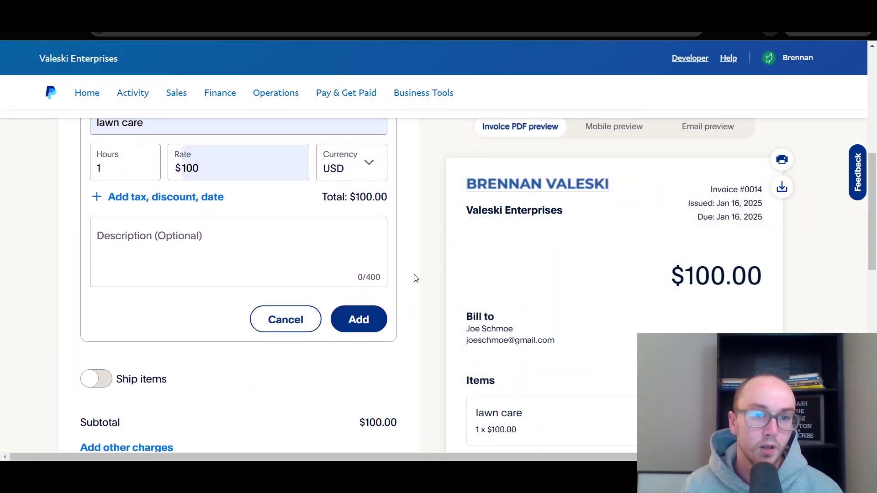
{"action": "left_click", "coordinate": [384, 327]}
{"action": "scroll", "coordinate": [413, 330], "scroll_direction": "up", "scroll_amount": 4}
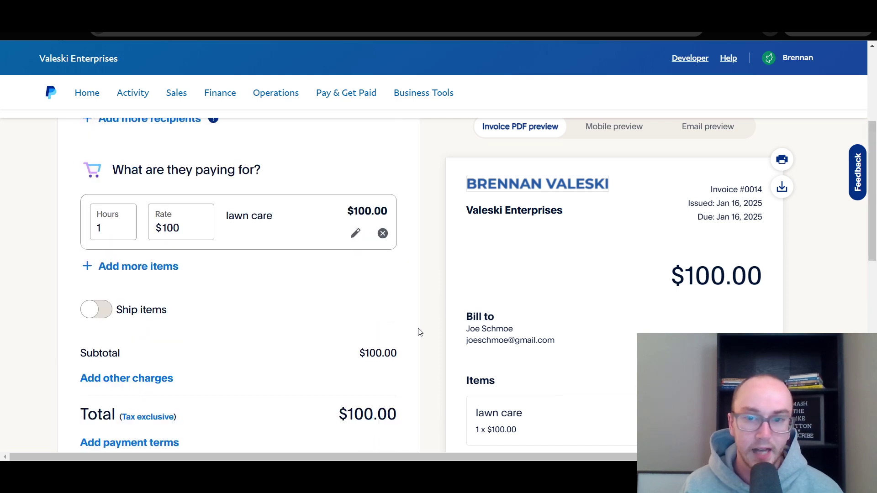
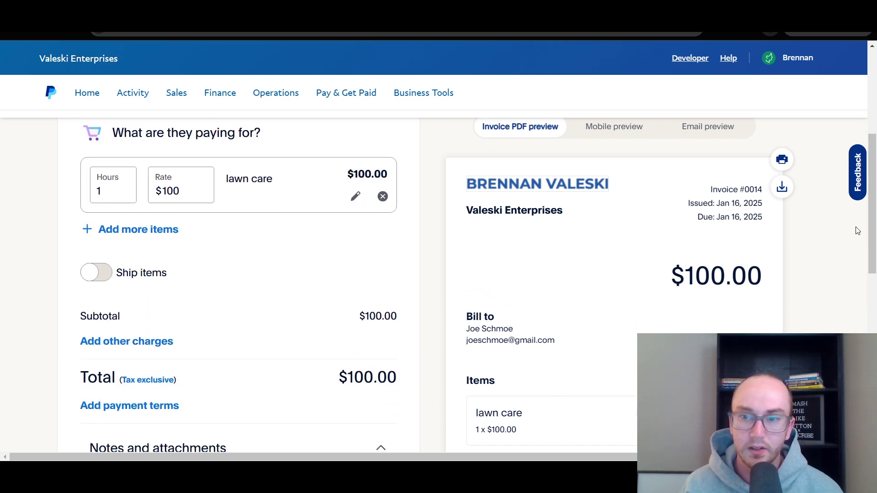
Step: Look over the invoice form, from the billing details and items through the charges, payment terms and notes
{"action": "scroll", "coordinate": [858, 231], "scroll_direction": "down", "scroll_amount": 2}
{"action": "scroll", "coordinate": [731, 265], "scroll_direction": "up", "scroll_amount": 2}
{"action": "scroll", "coordinate": [628, 300], "scroll_direction": "down", "scroll_amount": 4}
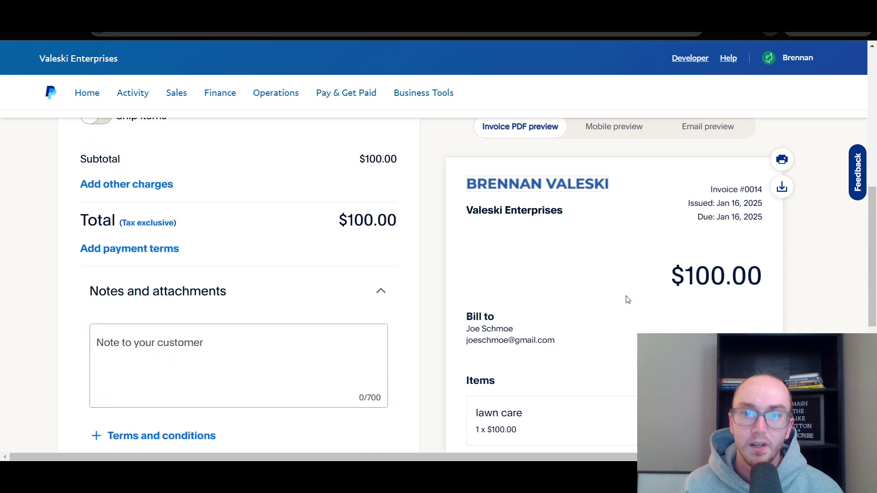
{"action": "scroll", "coordinate": [628, 299], "scroll_direction": "up", "scroll_amount": 8}
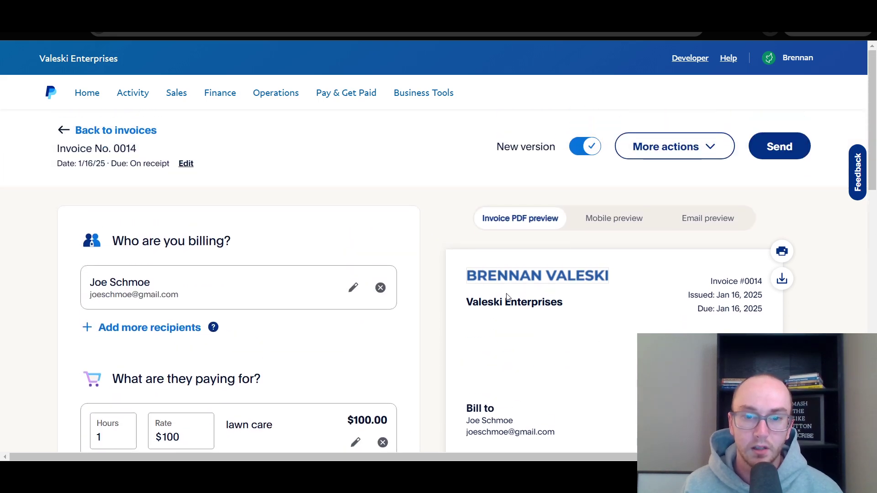
{"action": "scroll", "coordinate": [491, 280], "scroll_direction": "down", "scroll_amount": 1}
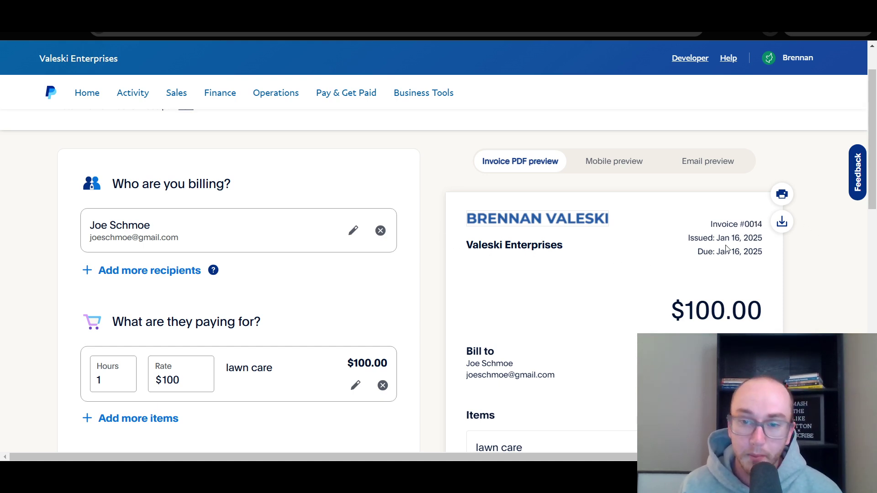
{"action": "scroll", "coordinate": [636, 264], "scroll_direction": "down", "scroll_amount": 2}
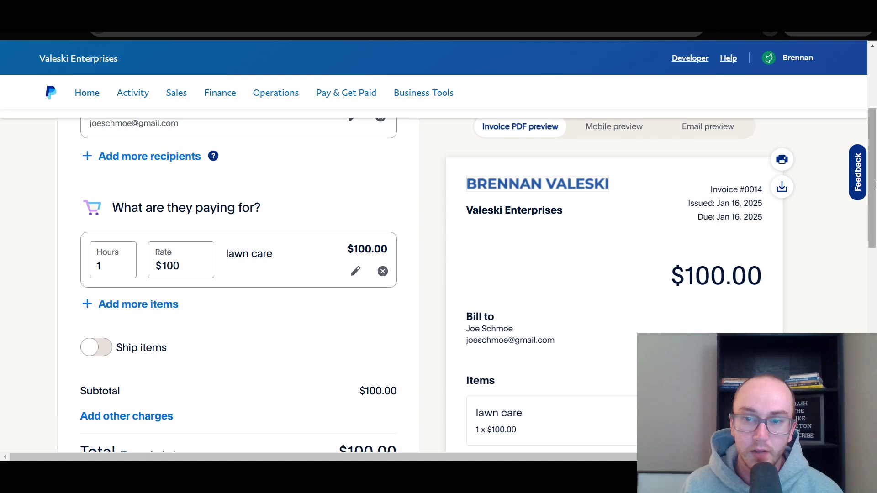
Step: Check the amount, billing recipient and lawn care line in the invoice PDF preview
{"action": "left_click_drag", "start_coordinate": [684, 285], "coordinate": [762, 281]}
{"action": "left_click", "coordinate": [763, 281]}
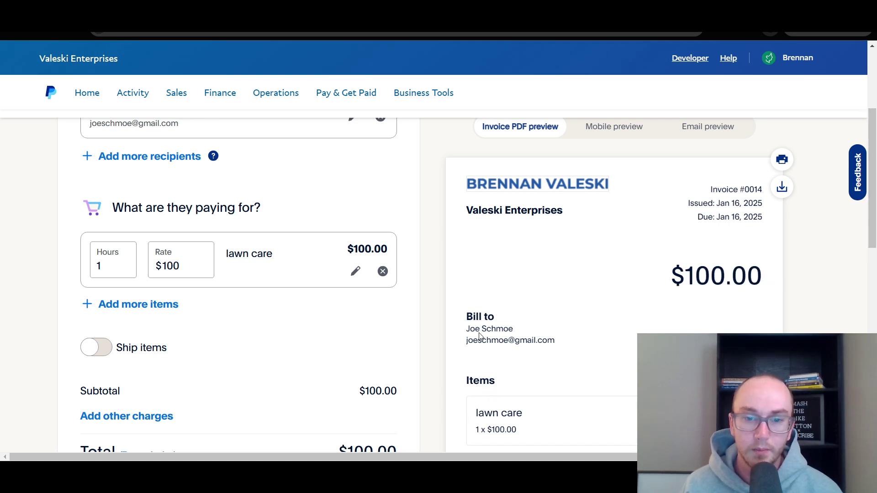
{"action": "left_click_drag", "start_coordinate": [476, 326], "coordinate": [568, 348]}
{"action": "left_click", "coordinate": [528, 353]}
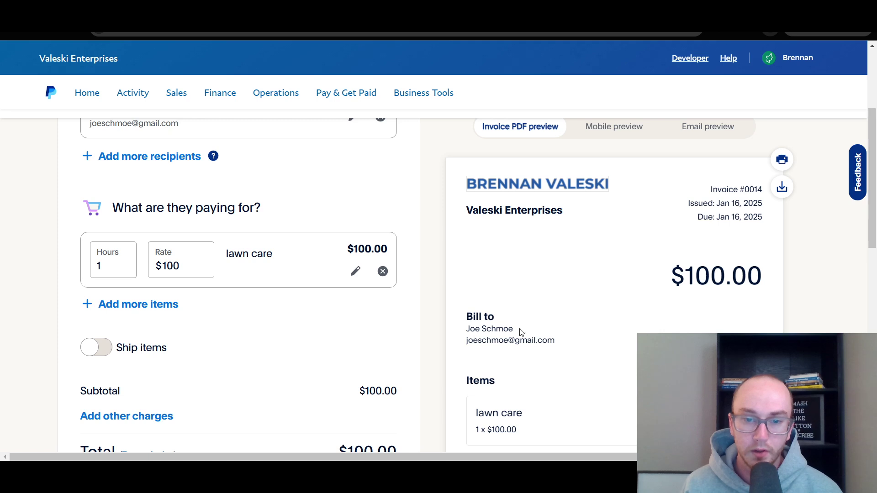
{"action": "scroll", "coordinate": [514, 354], "scroll_direction": "down", "scroll_amount": 3}
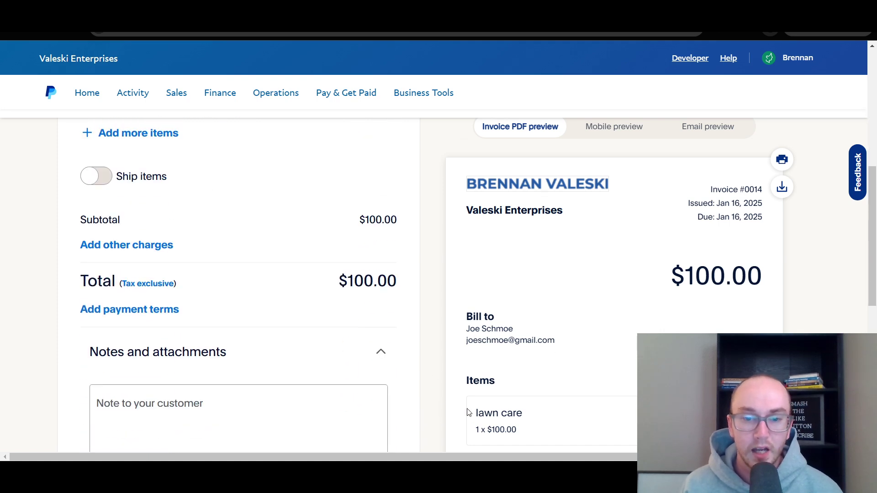
{"action": "left_click_drag", "start_coordinate": [475, 416], "coordinate": [519, 441]}
{"action": "left_click", "coordinate": [515, 438]}
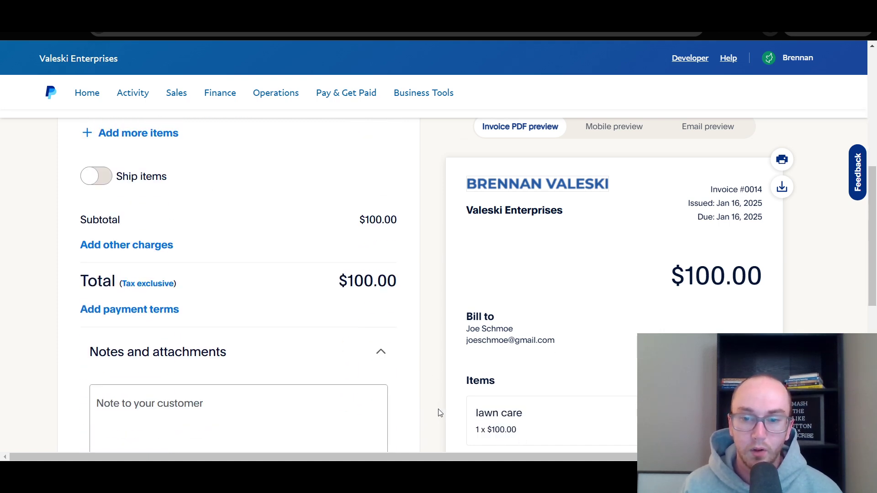
{"action": "scroll", "coordinate": [438, 412], "scroll_direction": "down", "scroll_amount": 3}
{"action": "scroll", "coordinate": [438, 412], "scroll_direction": "up", "scroll_amount": 6}
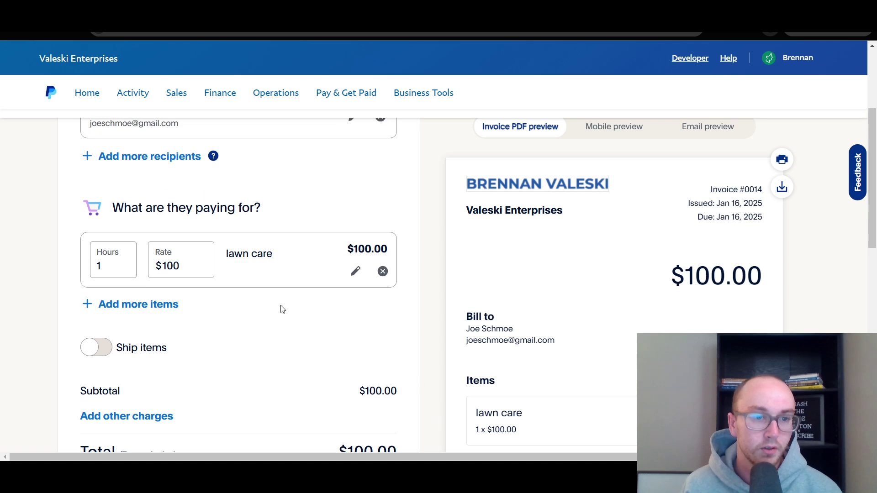
Step: Set the lawn care item's hours to 2 and its rate to $120
{"action": "double_click", "coordinate": [97, 265]}
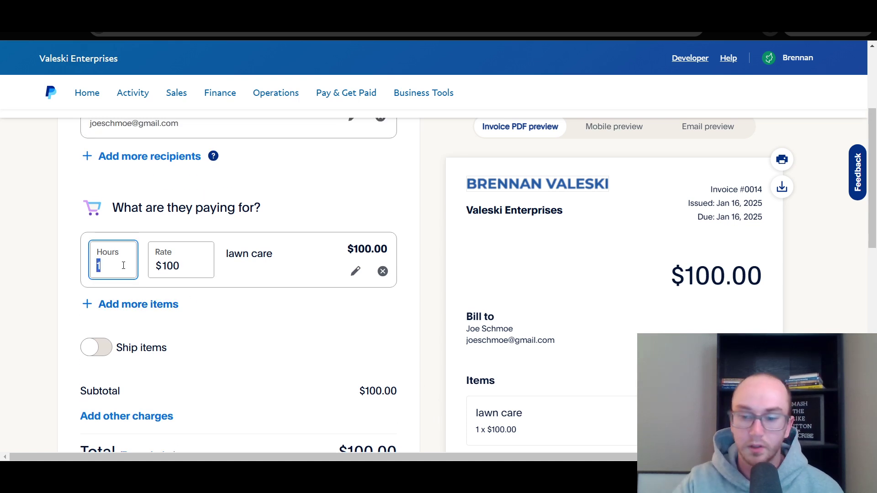
{"action": "type", "text": "2"}
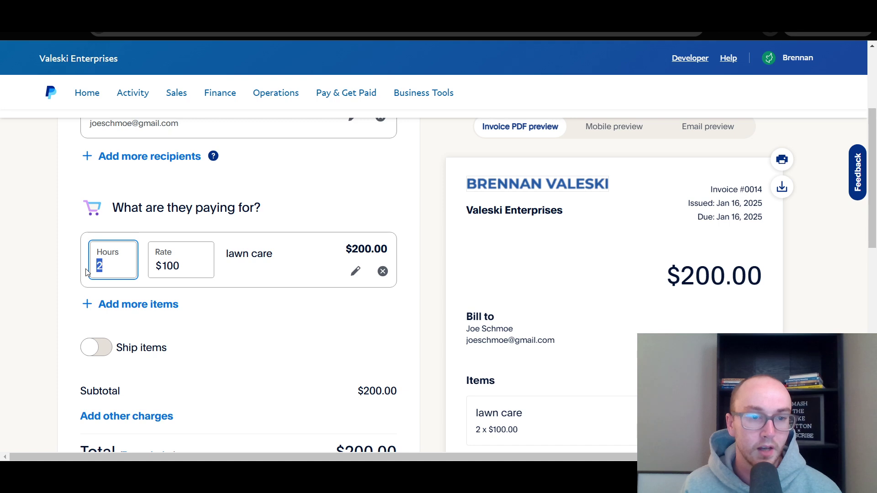
{"action": "left_click_drag", "start_coordinate": [180, 267], "coordinate": [166, 268]}
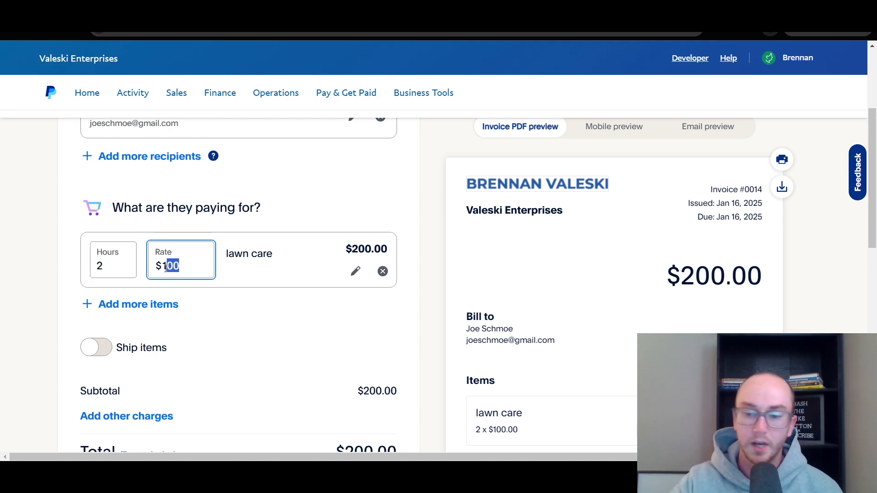
{"action": "type", "text": "20"}
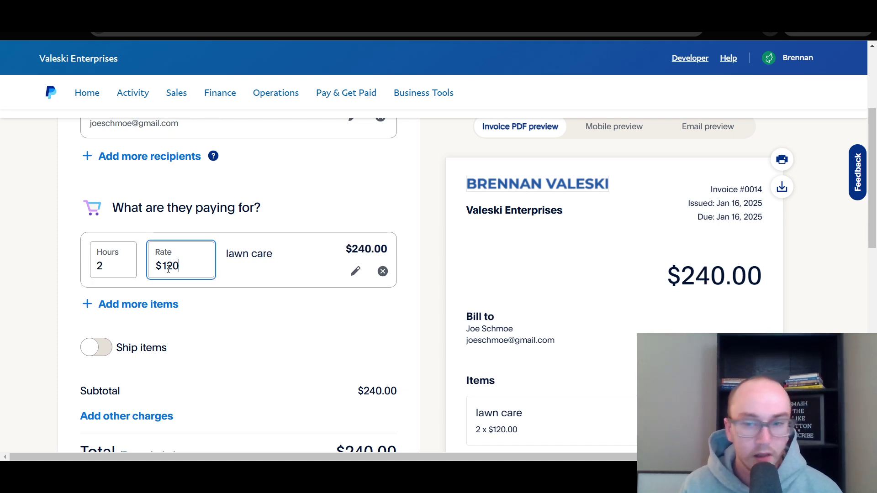
{"action": "left_click", "coordinate": [227, 256]}
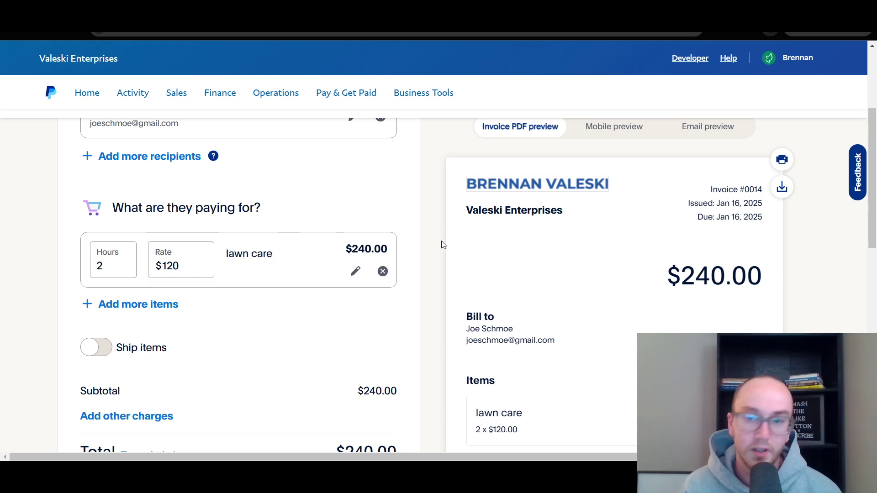
Step: Open a blank row for another item below lawn care and check its item choices without picking any
{"action": "scroll", "coordinate": [441, 245], "scroll_direction": "down", "scroll_amount": 1}
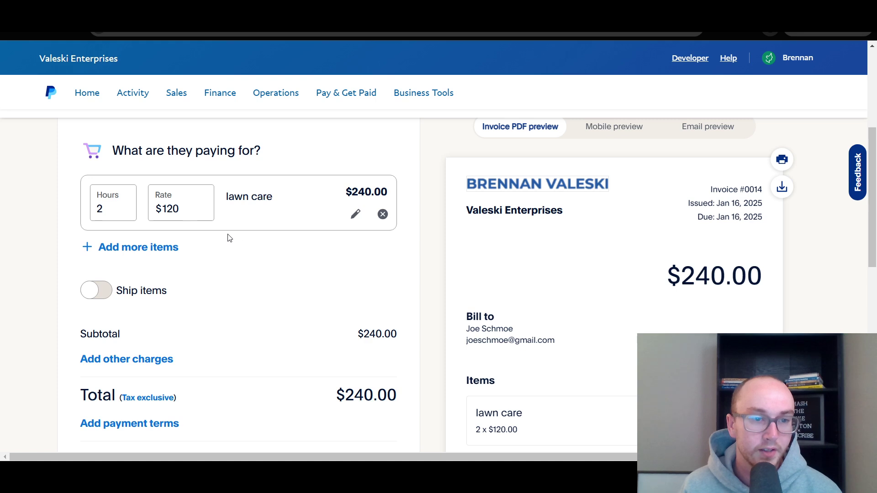
{"action": "left_click", "coordinate": [157, 247]}
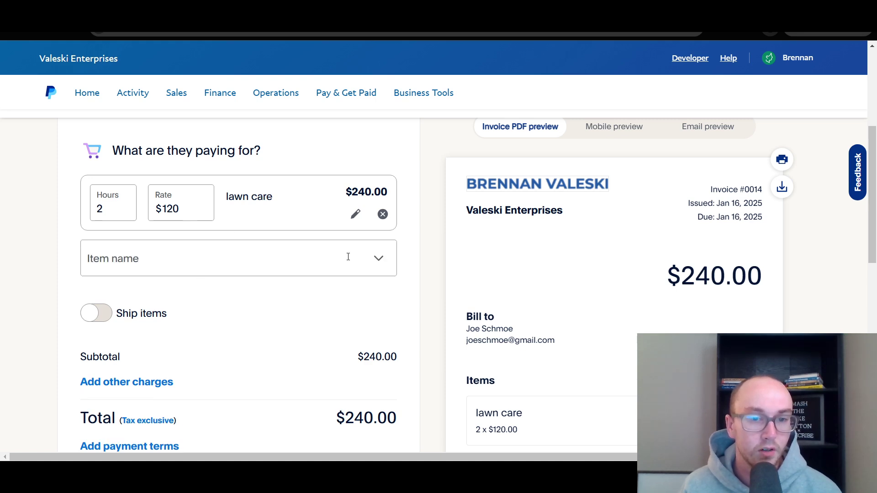
{"action": "left_click", "coordinate": [378, 258]}
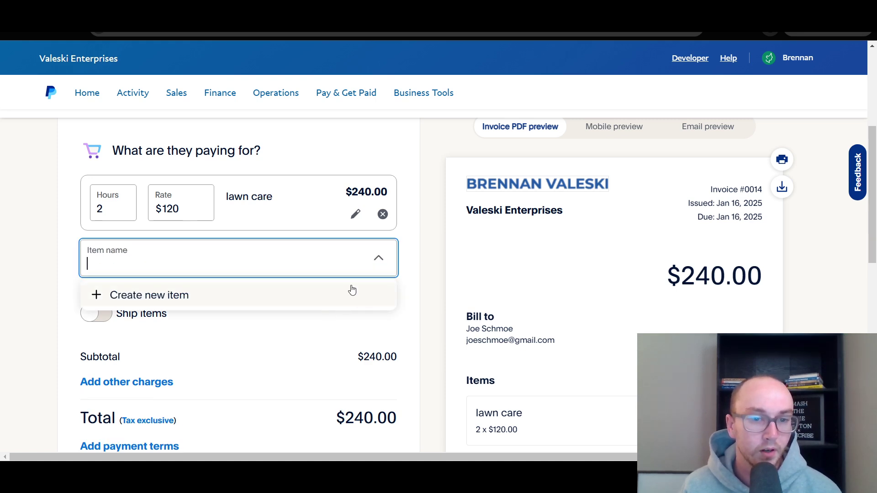
{"action": "left_click", "coordinate": [418, 251]}
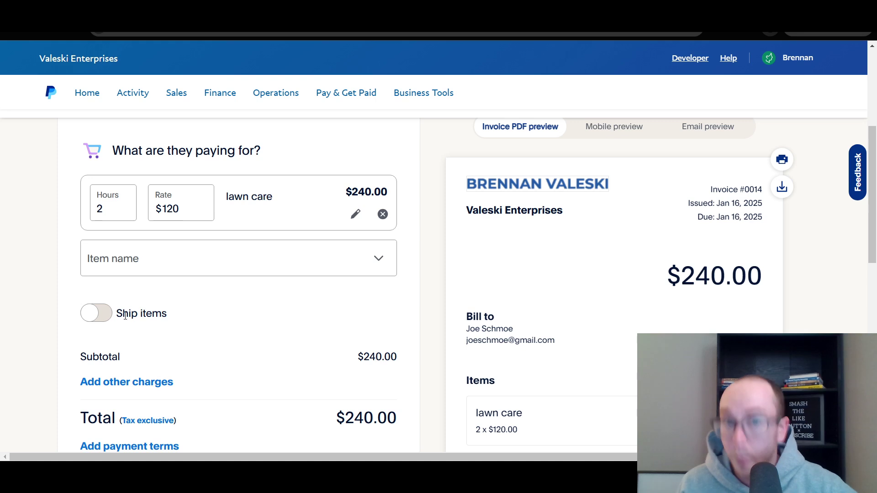
Step: Turn on shipping for the invoice items to view the address option, and turn it off again
{"action": "left_click", "coordinate": [100, 314]}
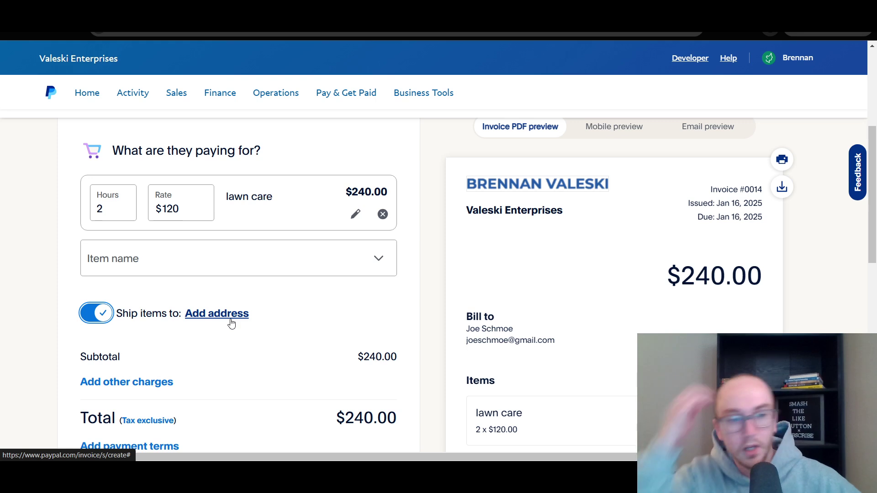
{"action": "left_click", "coordinate": [97, 313]}
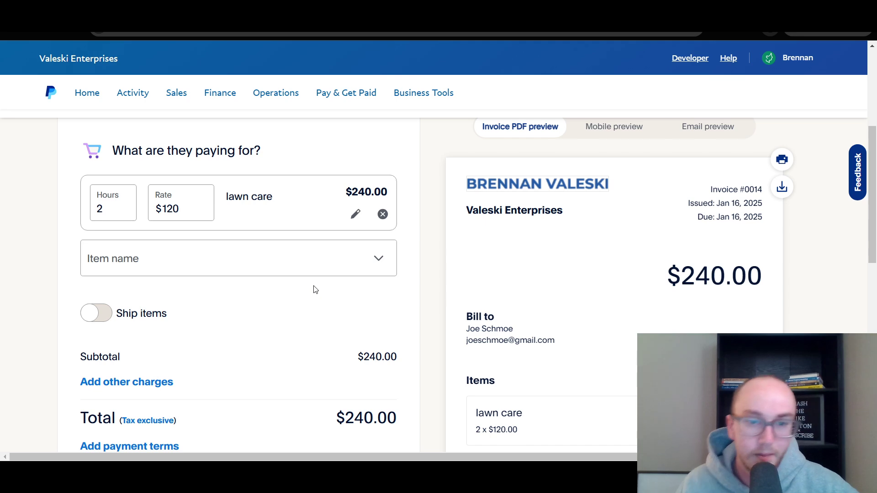
Step: Add an other charge named "service fee" of $3 to the invoice
{"action": "scroll", "coordinate": [247, 315], "scroll_direction": "down", "scroll_amount": 3}
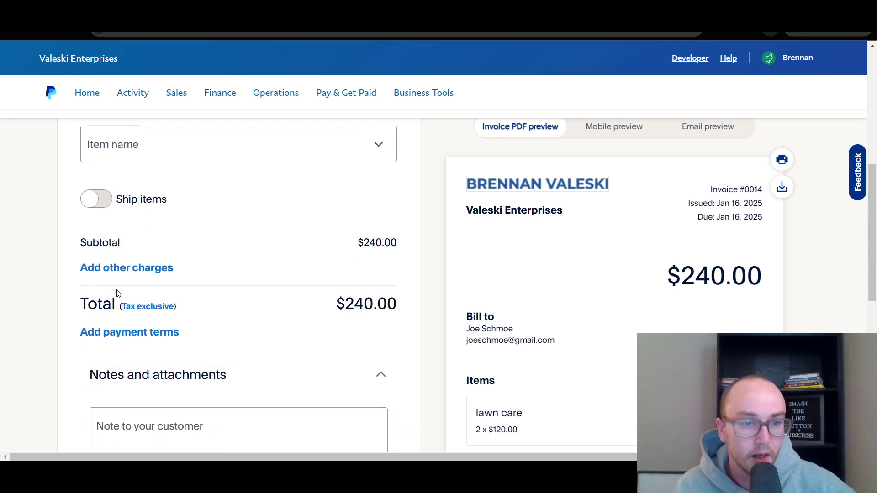
{"action": "left_click", "coordinate": [157, 273]}
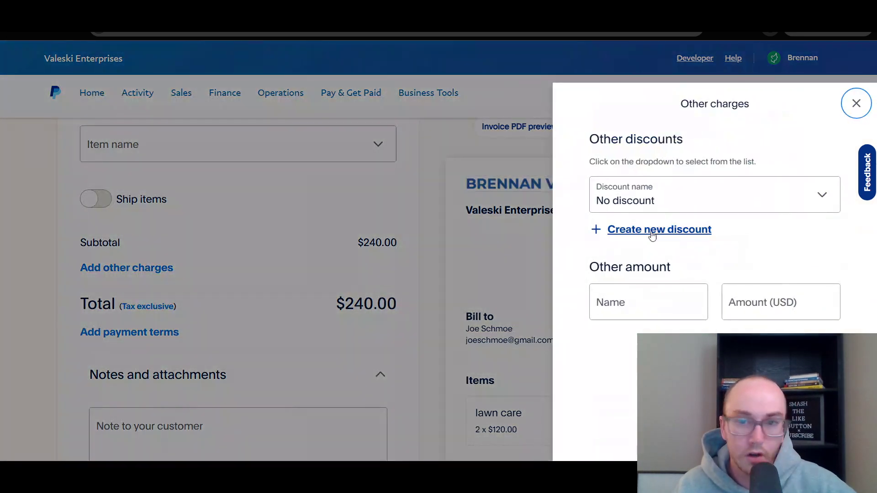
{"action": "left_click", "coordinate": [634, 299]}
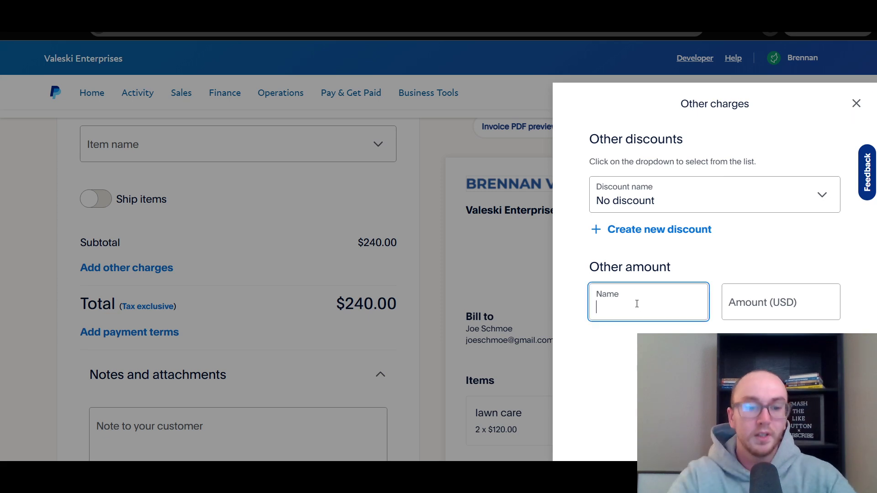
{"action": "type", "text": "service fee"}
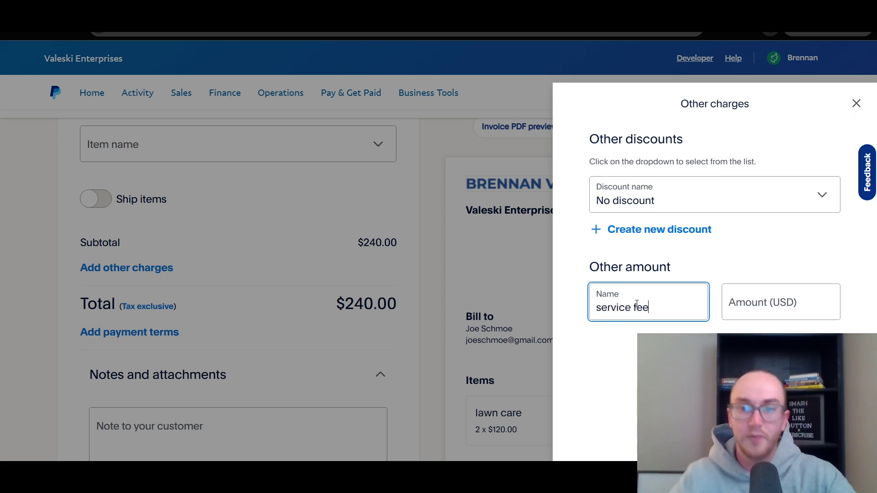
{"action": "left_click", "coordinate": [750, 294]}
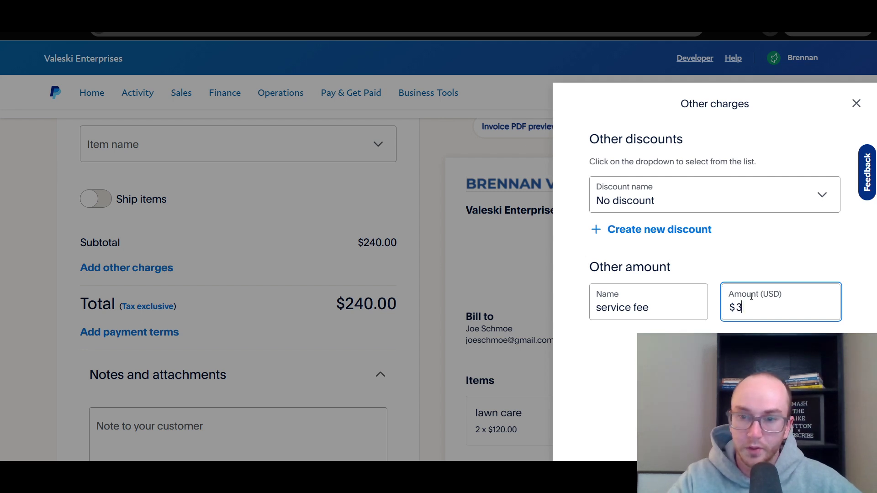
{"action": "key", "text": "Tab"}
{"action": "key", "text": "Return"}
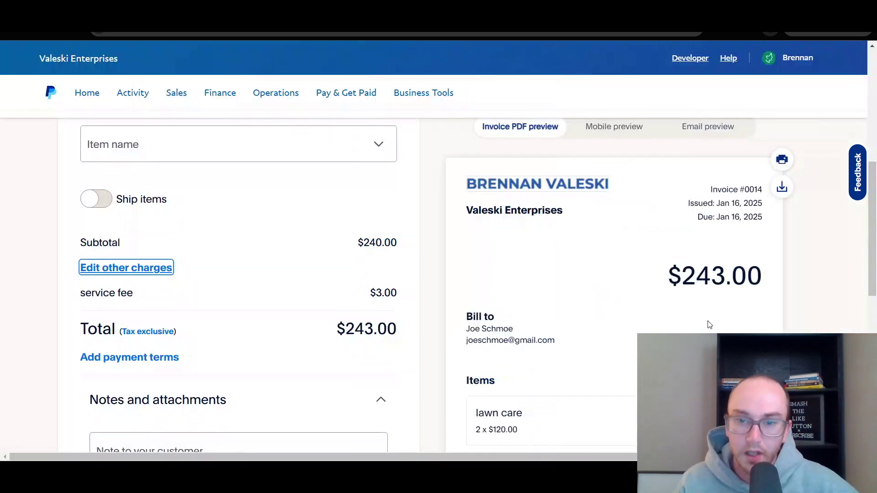
Step: Check the service fee line and the updated total in the form and in the invoice PDF preview
{"action": "scroll", "coordinate": [438, 309], "scroll_direction": "down", "scroll_amount": 1}
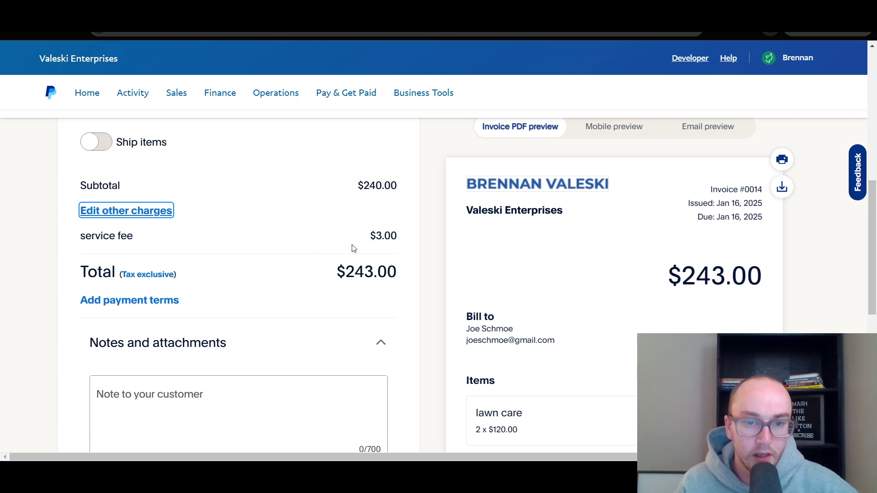
{"action": "left_click_drag", "start_coordinate": [368, 238], "coordinate": [403, 240]}
{"action": "left_click", "coordinate": [403, 241]}
{"action": "scroll", "coordinate": [450, 315], "scroll_direction": "down", "scroll_amount": 3}
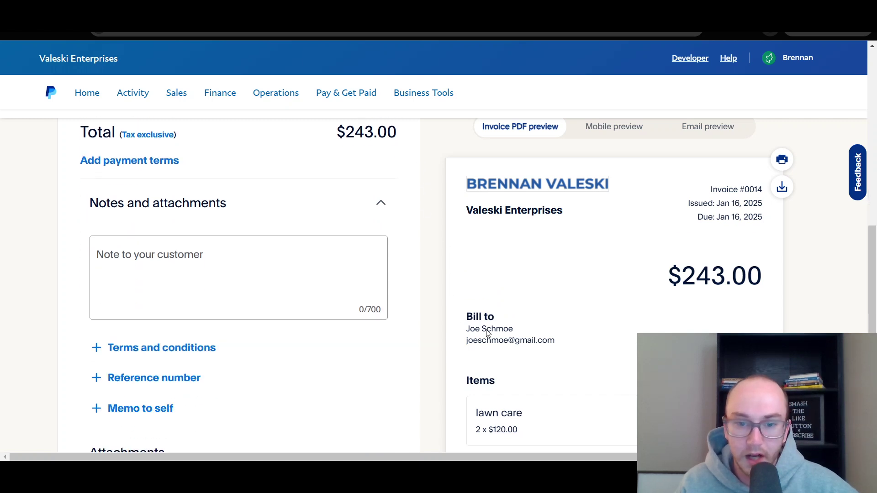
{"action": "scroll", "coordinate": [515, 343], "scroll_direction": "up", "scroll_amount": 3}
{"action": "scroll", "coordinate": [515, 343], "scroll_direction": "down", "scroll_amount": 5}
{"action": "scroll", "coordinate": [608, 411], "scroll_direction": "up", "scroll_amount": 1}
{"action": "scroll", "coordinate": [608, 412], "scroll_direction": "down", "scroll_amount": 1}
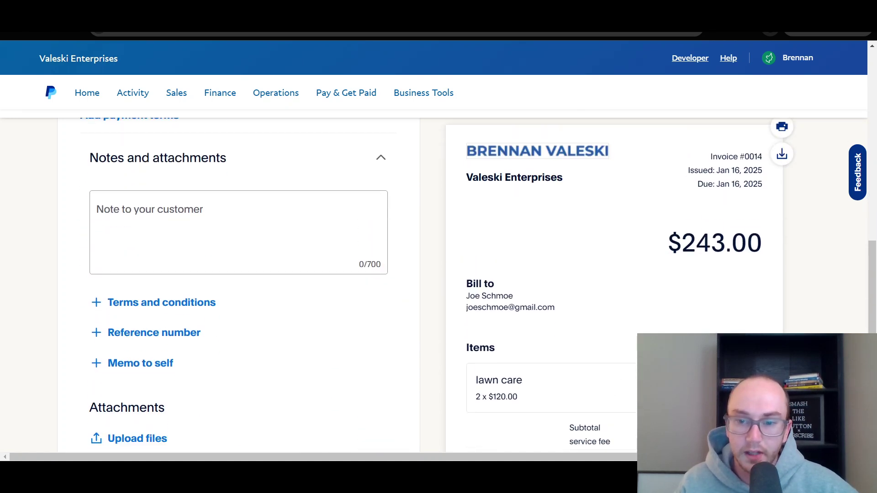
{"action": "scroll", "coordinate": [829, 305], "scroll_direction": "up", "scroll_amount": 3}
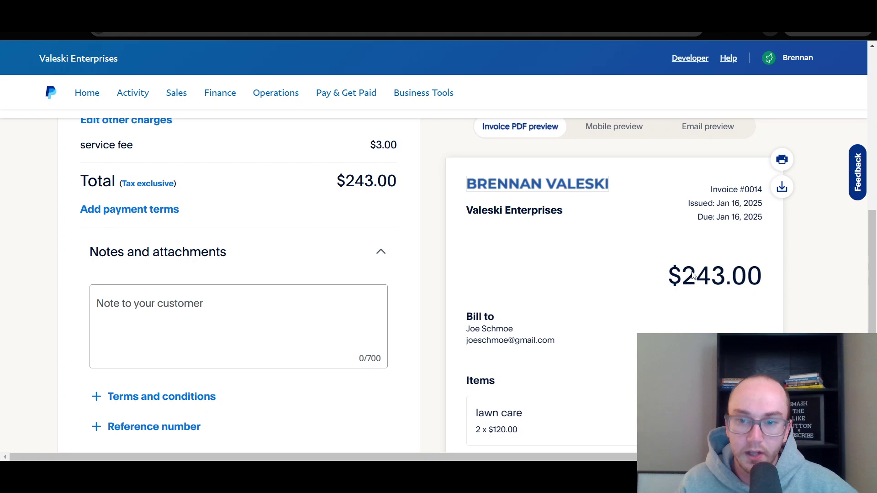
{"action": "scroll", "coordinate": [442, 287], "scroll_direction": "up", "scroll_amount": 2}
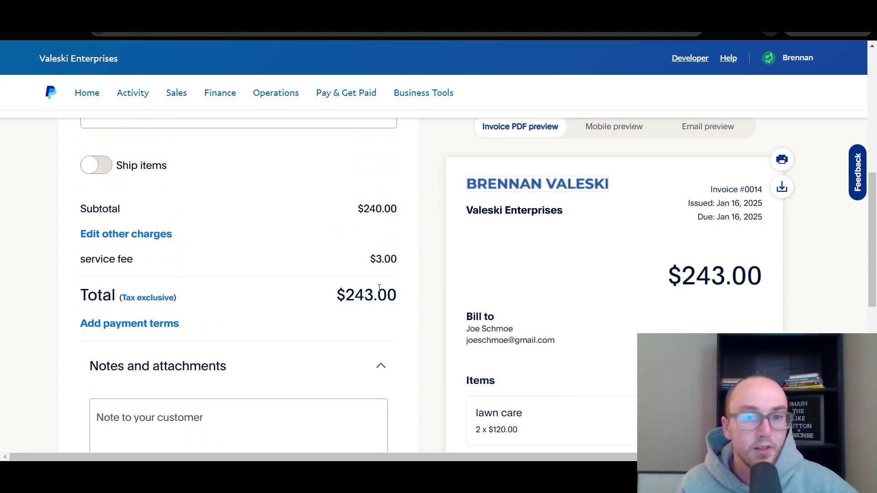
Step: Reopen the other charges, check the available discount choices while keeping No discount, and close them
{"action": "left_click", "coordinate": [129, 242]}
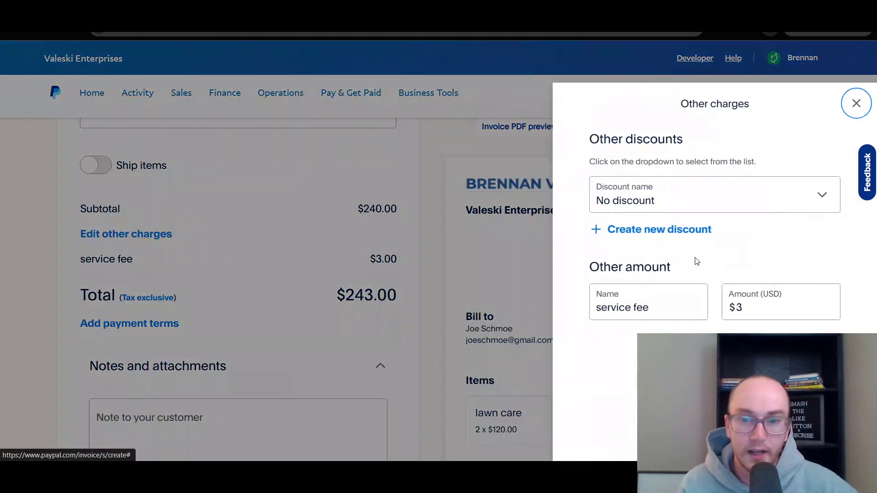
{"action": "left_click", "coordinate": [657, 202]}
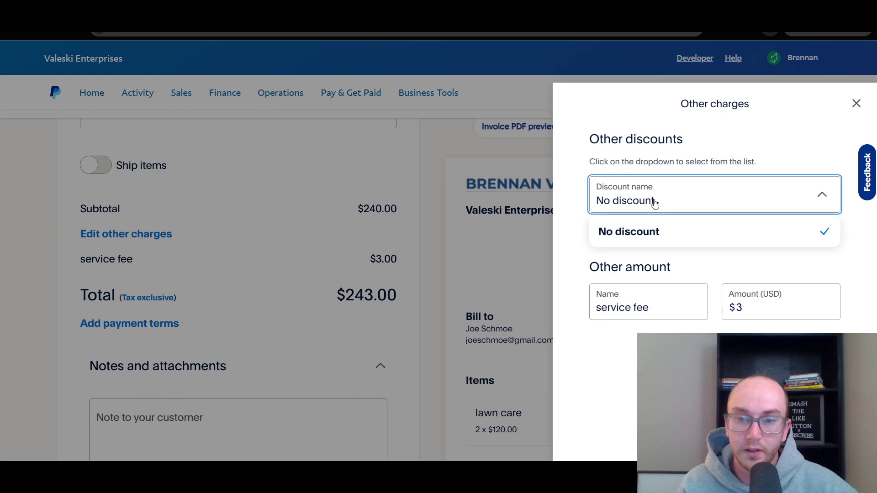
{"action": "left_click", "coordinate": [656, 232]}
{"action": "left_click", "coordinate": [856, 103]}
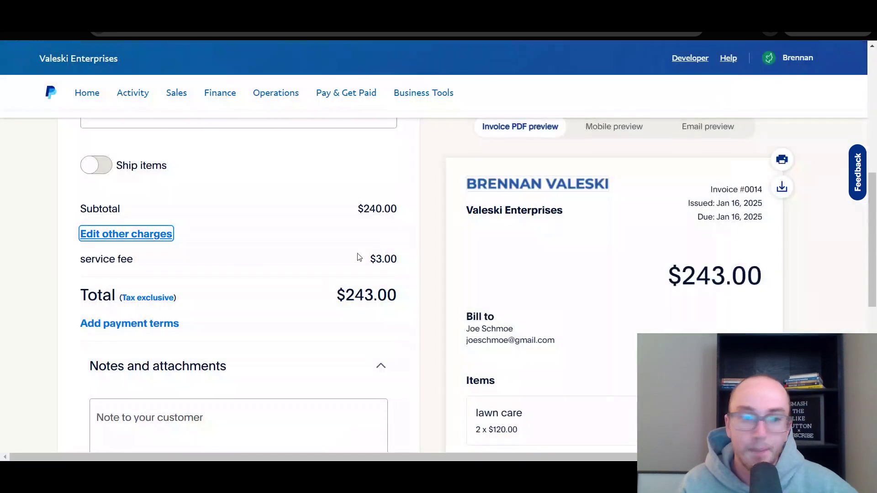
{"action": "left_click", "coordinate": [417, 265]}
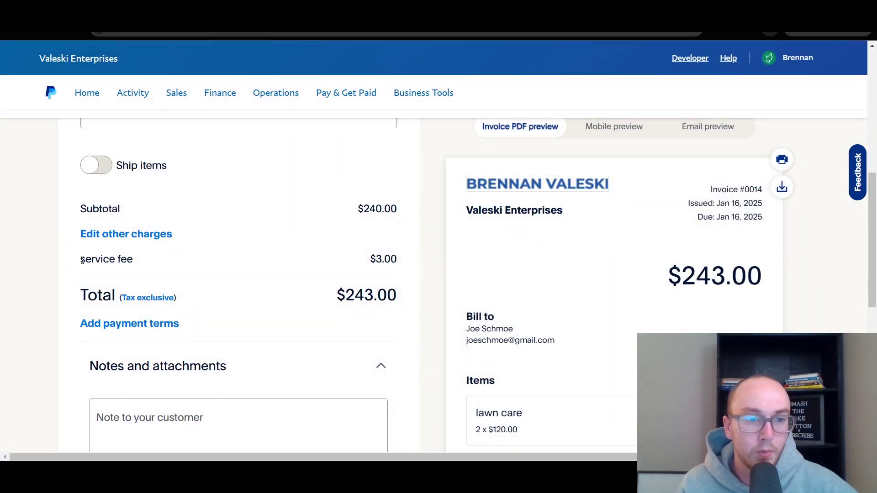
Step: Examine the service fee's name and amount below the subtotal
{"action": "left_click_drag", "start_coordinate": [82, 260], "coordinate": [231, 263]}
{"action": "left_click_drag", "start_coordinate": [377, 260], "coordinate": [396, 261]}
{"action": "left_click", "coordinate": [419, 270]}
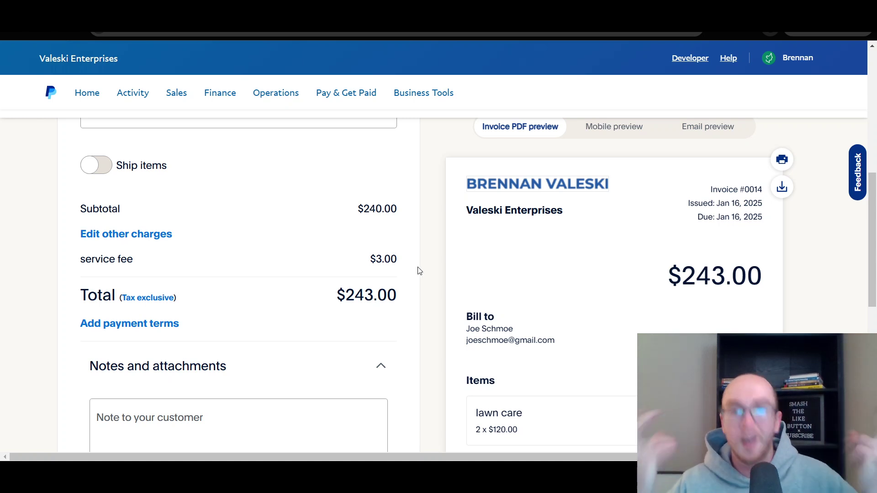
Step: Add payment terms that allow a tip, leaving partial payment off, and save them
{"action": "scroll", "coordinate": [424, 326], "scroll_direction": "down", "scroll_amount": 1}
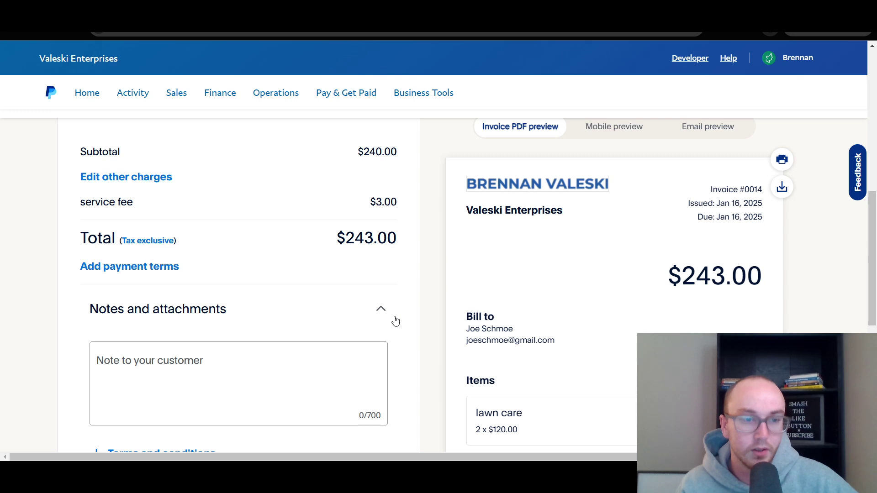
{"action": "left_click", "coordinate": [131, 267]}
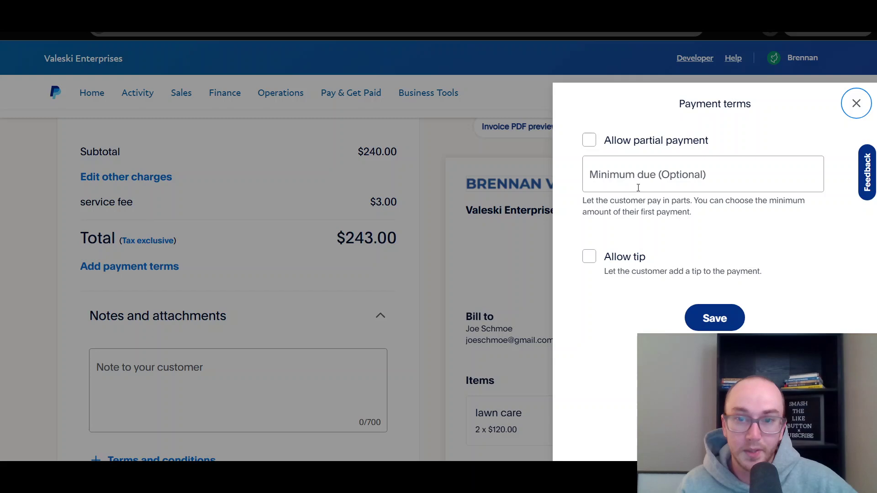
{"action": "left_click", "coordinate": [591, 141]}
{"action": "left_click", "coordinate": [590, 141]}
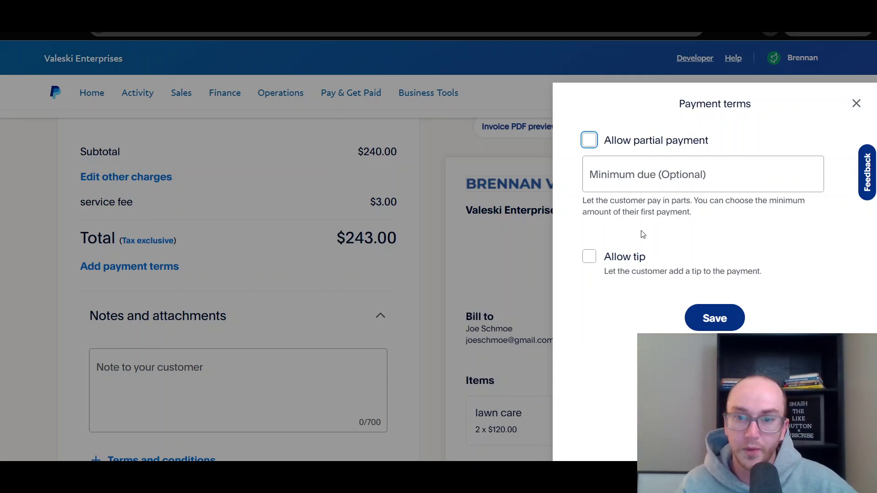
{"action": "left_click", "coordinate": [589, 258]}
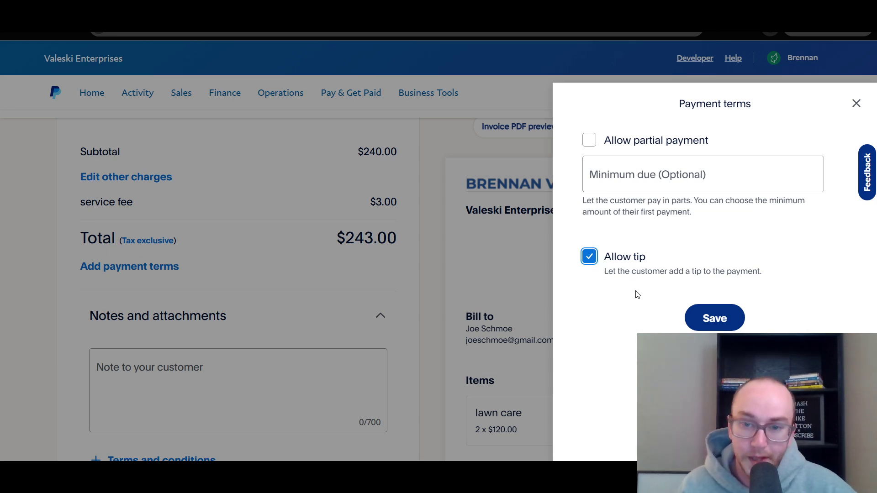
{"action": "left_click", "coordinate": [741, 319]}
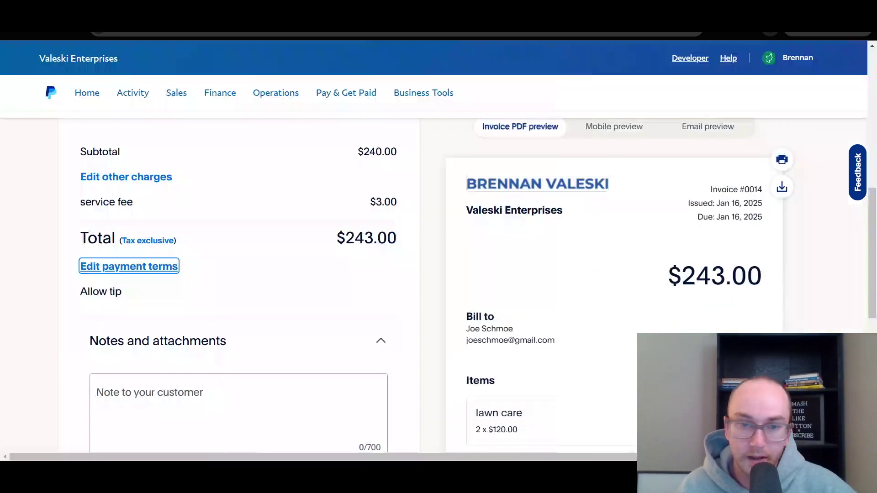
{"action": "left_click", "coordinate": [433, 300]}
Step: Check the tip line in the preview, reopen the payment terms, switch Allow tip off and on again, and save
{"action": "scroll", "coordinate": [433, 300], "scroll_direction": "down", "scroll_amount": 5}
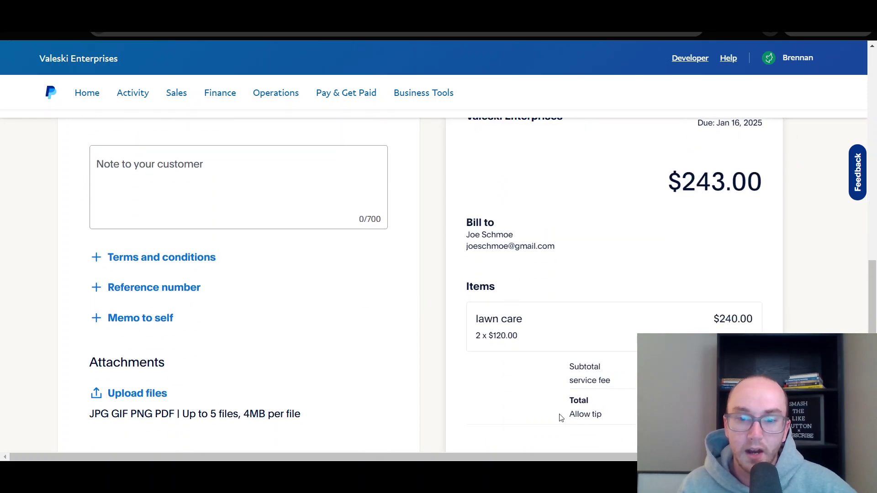
{"action": "scroll", "coordinate": [561, 418], "scroll_direction": "up", "scroll_amount": 4}
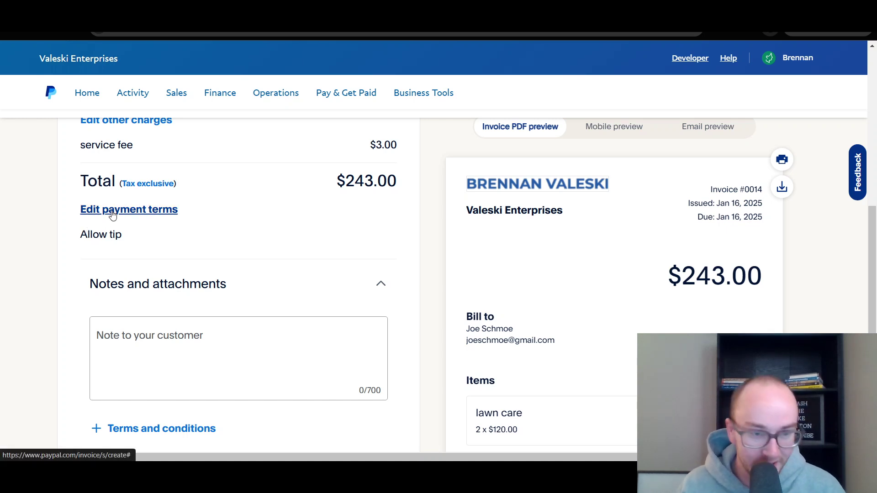
{"action": "left_click", "coordinate": [78, 210]}
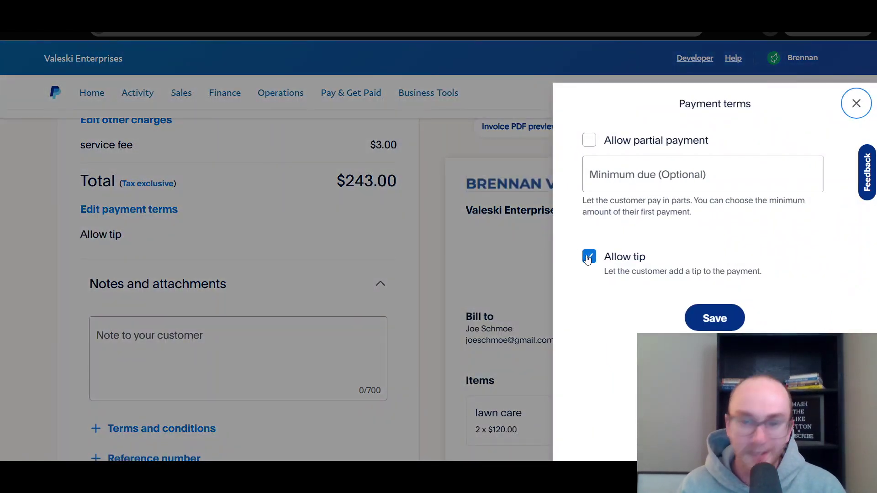
{"action": "left_click", "coordinate": [590, 256]}
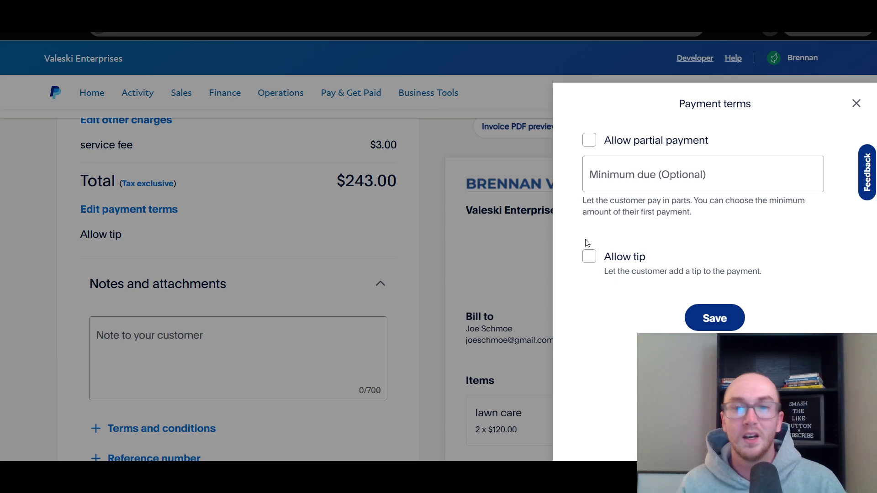
{"action": "left_click", "coordinate": [589, 256]}
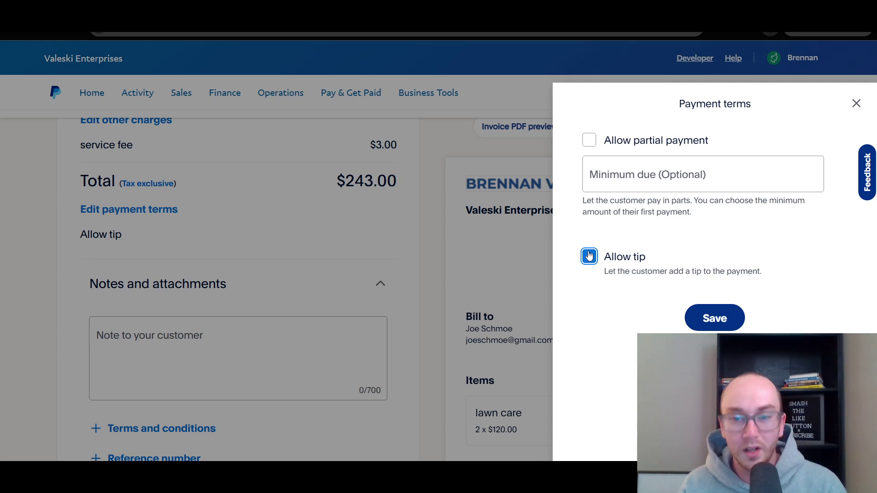
{"action": "left_click", "coordinate": [715, 319]}
{"action": "left_click", "coordinate": [177, 265]}
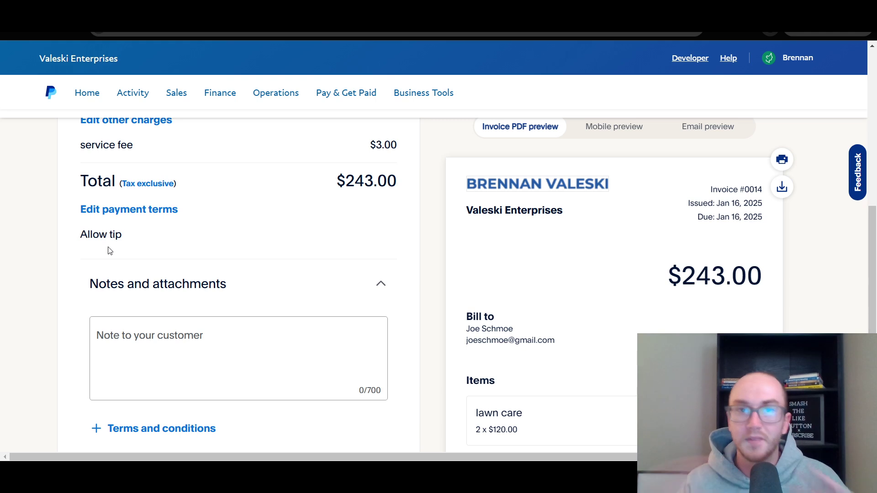
Step: Review the customer note, terms and conditions, reference number, memo and file attachment options, and return to the start of the invoice
{"action": "scroll", "coordinate": [124, 248], "scroll_direction": "down", "scroll_amount": 1}
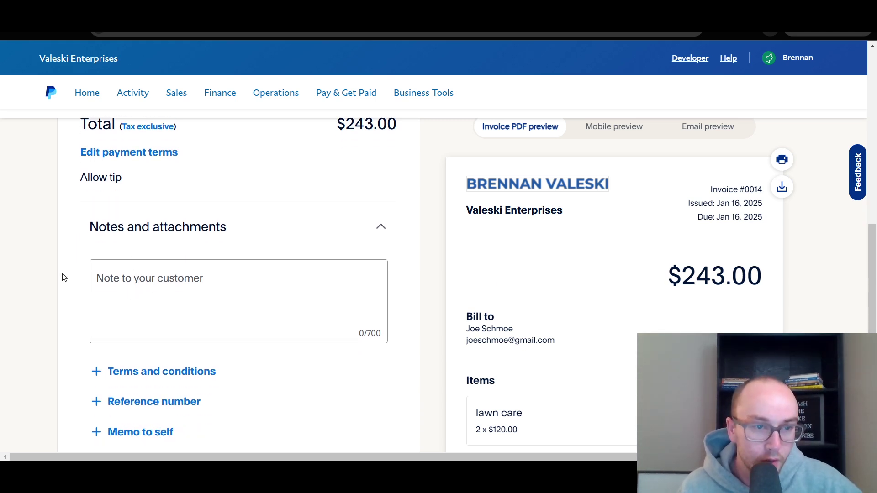
{"action": "scroll", "coordinate": [160, 287], "scroll_direction": "down", "scroll_amount": 1}
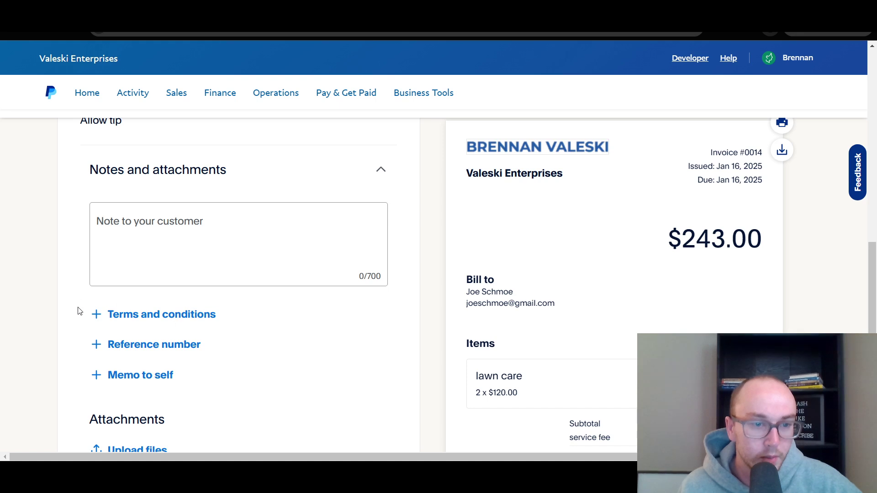
{"action": "scroll", "coordinate": [150, 333], "scroll_direction": "down", "scroll_amount": 1}
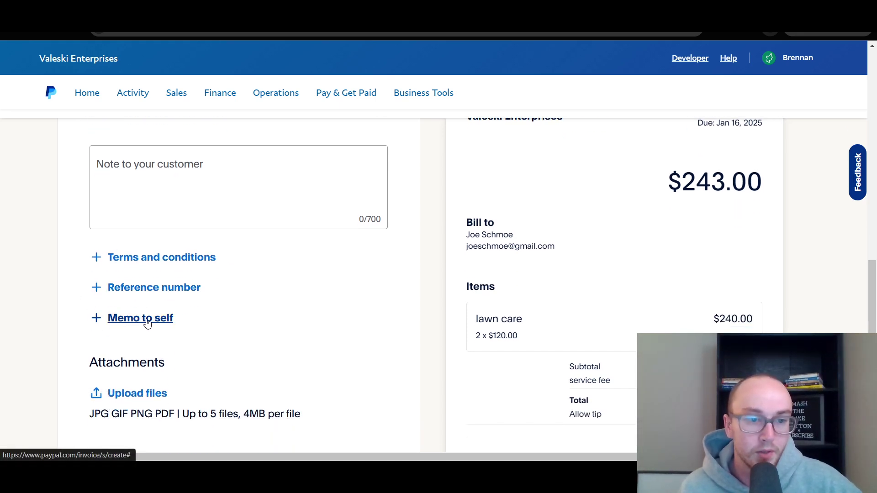
{"action": "scroll", "coordinate": [157, 323], "scroll_direction": "down", "scroll_amount": 1}
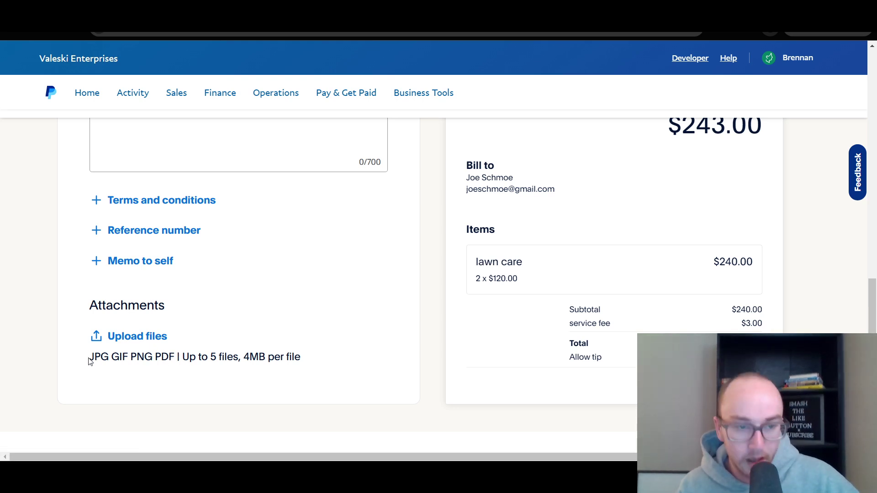
{"action": "left_click_drag", "start_coordinate": [88, 356], "coordinate": [273, 362]}
{"action": "left_click", "coordinate": [220, 369]}
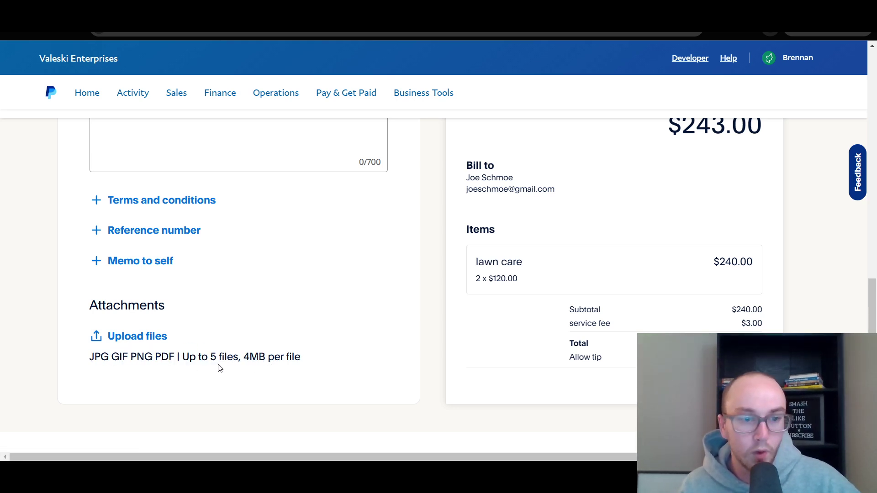
{"action": "scroll", "coordinate": [212, 373], "scroll_direction": "down", "scroll_amount": 3}
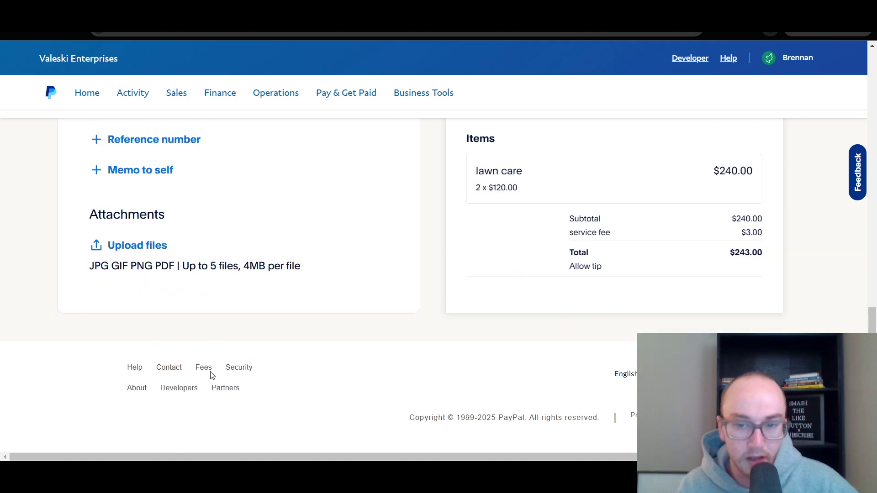
{"action": "scroll", "coordinate": [434, 300], "scroll_direction": "up", "scroll_amount": 15}
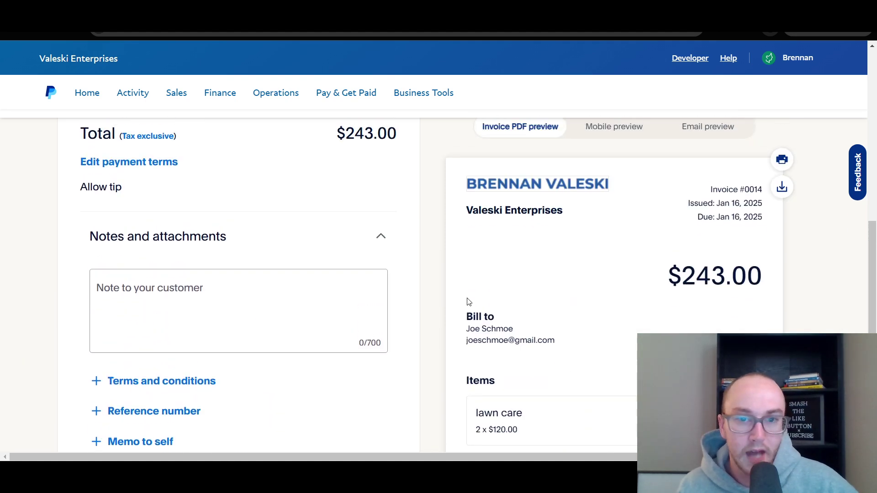
{"action": "scroll", "coordinate": [434, 301], "scroll_direction": "up", "scroll_amount": 5}
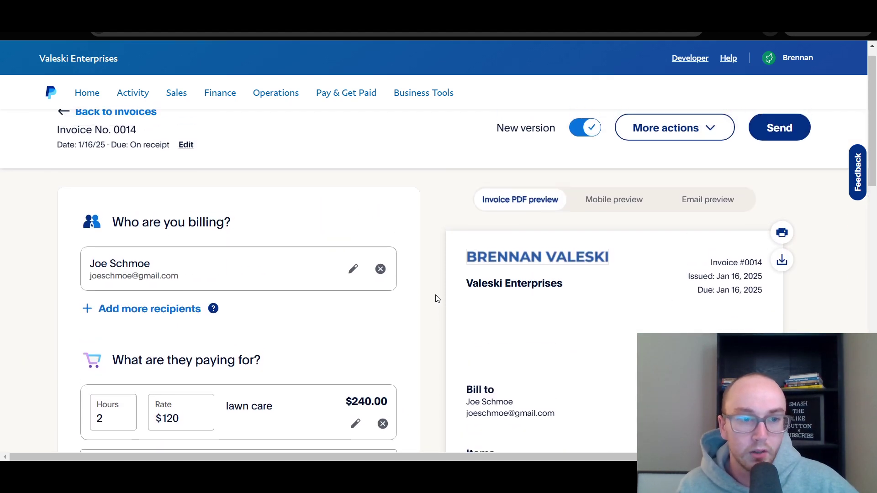
Step: Show the mobile preview of the invoice and examine its amount due, tip field and payment methods
{"action": "scroll", "coordinate": [436, 298], "scroll_direction": "down", "scroll_amount": 1}
{"action": "scroll", "coordinate": [436, 298], "scroll_direction": "up", "scroll_amount": 1}
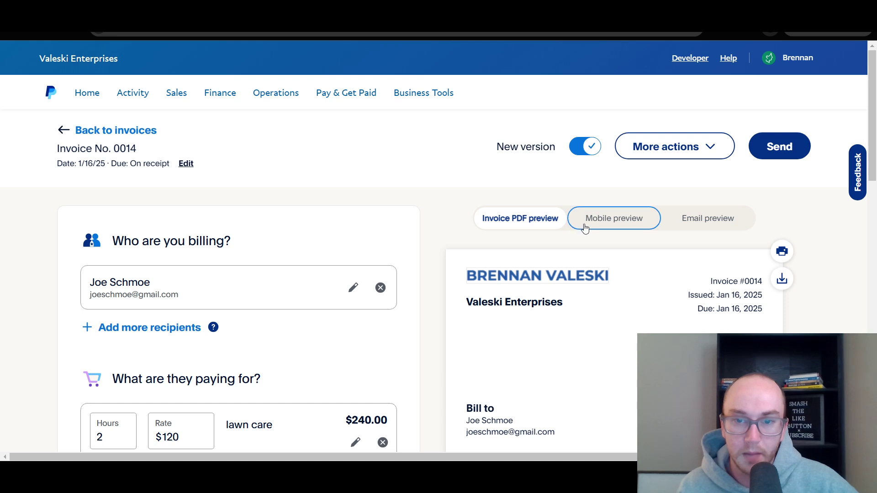
{"action": "left_click", "coordinate": [611, 222]}
{"action": "scroll", "coordinate": [757, 303], "scroll_direction": "down", "scroll_amount": 4}
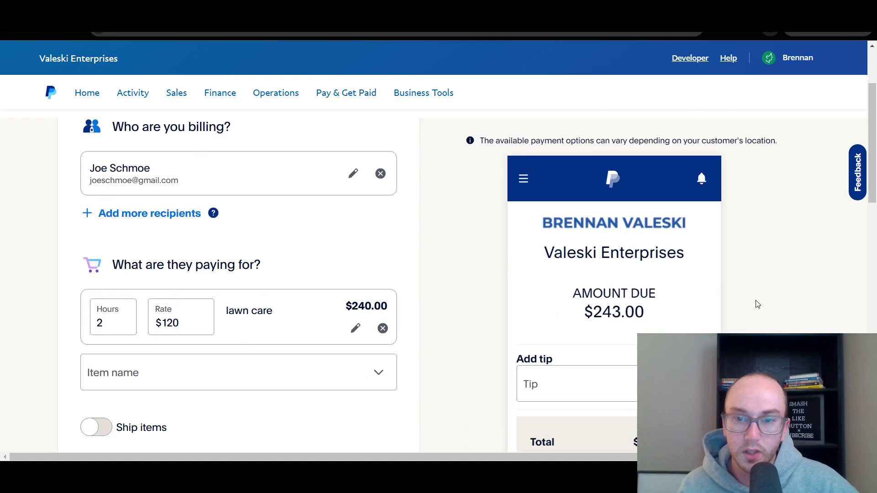
{"action": "scroll", "coordinate": [728, 296], "scroll_direction": "up", "scroll_amount": 3}
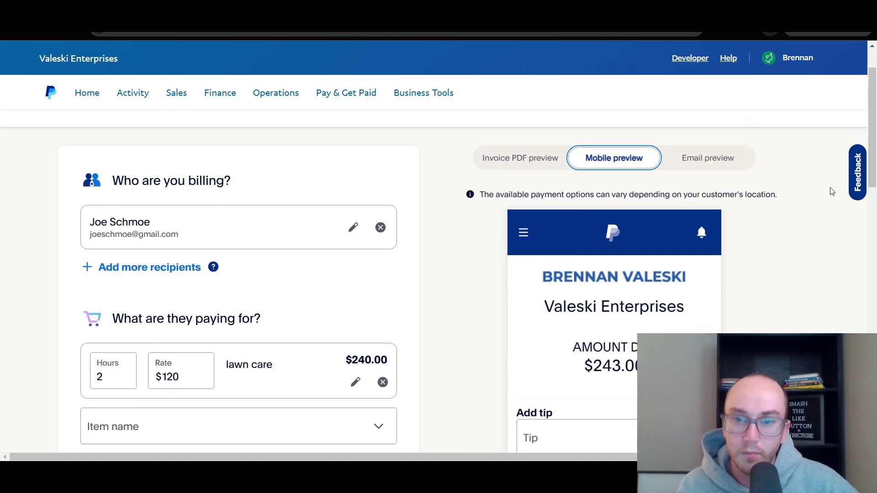
{"action": "scroll", "coordinate": [874, 168], "scroll_direction": "down", "scroll_amount": 3}
{"action": "scroll", "coordinate": [874, 168], "scroll_direction": "down", "scroll_amount": 1}
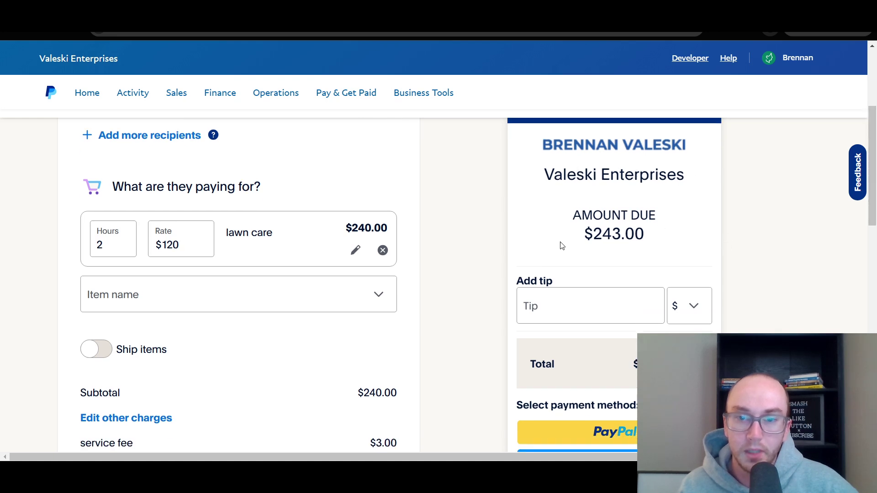
{"action": "scroll", "coordinate": [628, 233], "scroll_direction": "down", "scroll_amount": 3}
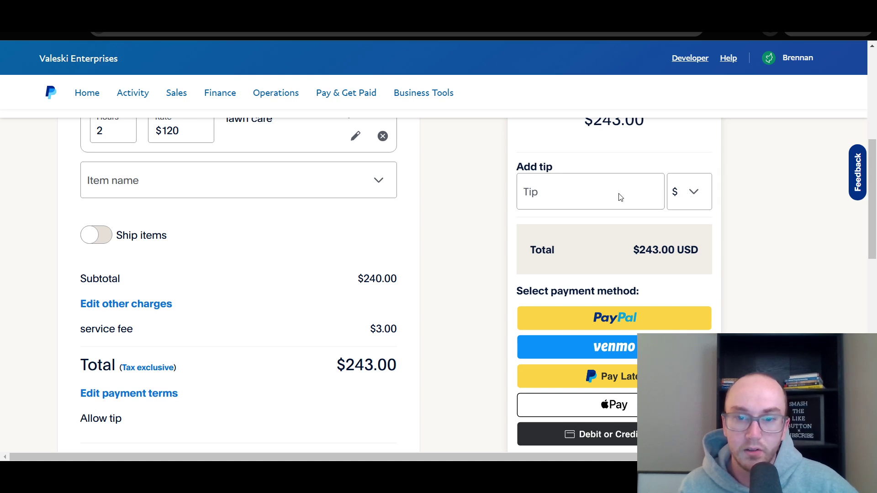
{"action": "scroll", "coordinate": [665, 259], "scroll_direction": "down", "scroll_amount": 3}
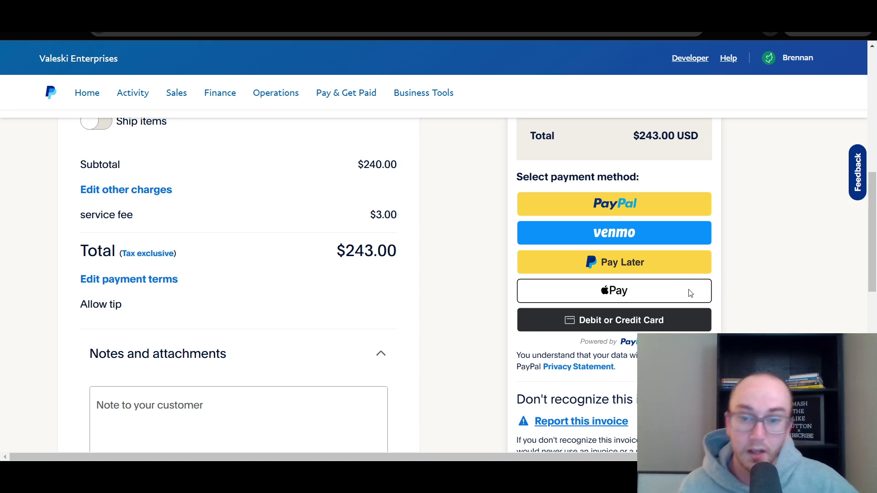
{"action": "scroll", "coordinate": [689, 292], "scroll_direction": "down", "scroll_amount": 2}
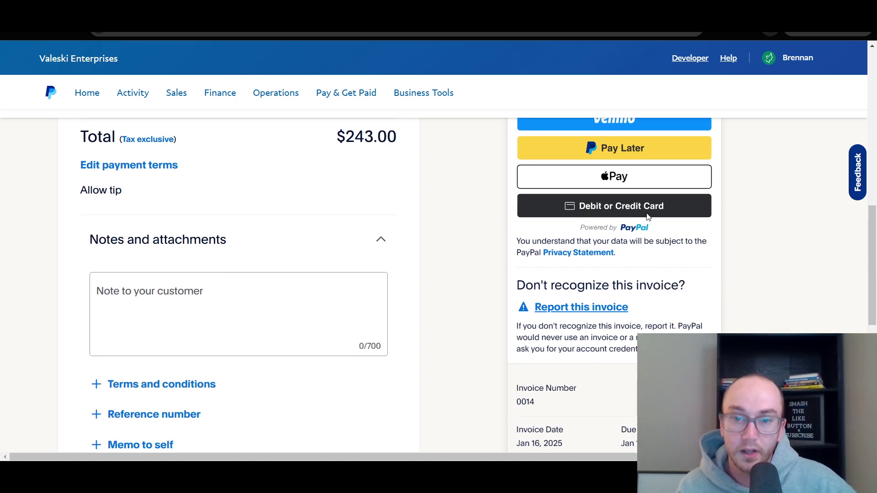
Step: Examine the mobile preview's invoice details, billing recipient, and QR code and PDF download options, and return to the start of the invoice
{"action": "scroll", "coordinate": [648, 216], "scroll_direction": "down", "scroll_amount": 7}
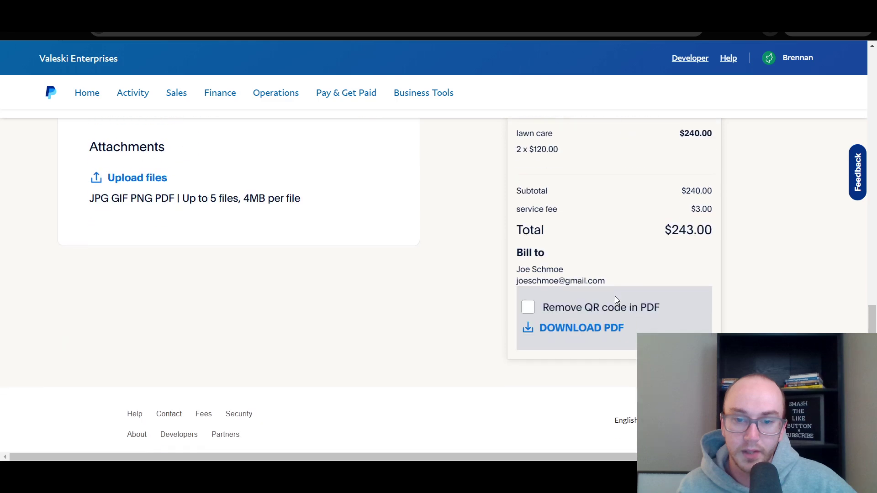
{"action": "scroll", "coordinate": [594, 292], "scroll_direction": "down", "scroll_amount": 2}
{"action": "scroll", "coordinate": [597, 268], "scroll_direction": "up", "scroll_amount": 1}
{"action": "scroll", "coordinate": [548, 228], "scroll_direction": "down", "scroll_amount": 1}
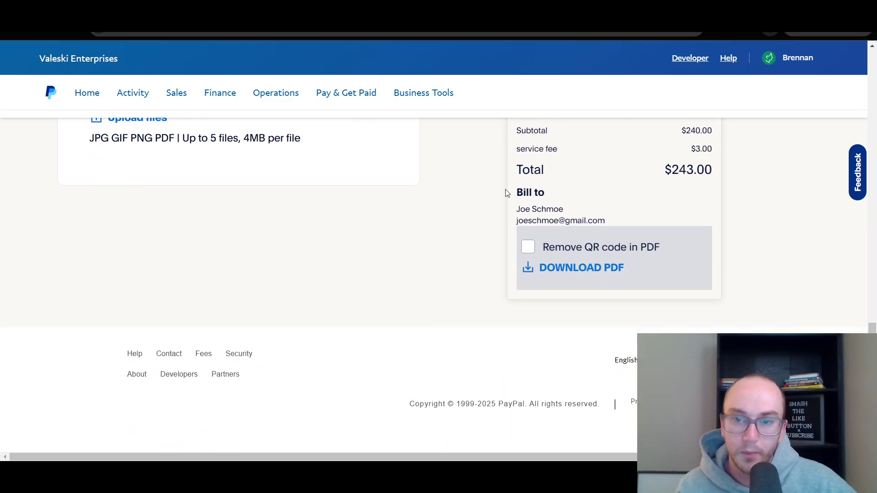
{"action": "scroll", "coordinate": [669, 268], "scroll_direction": "up", "scroll_amount": 6}
{"action": "scroll", "coordinate": [630, 256], "scroll_direction": "down", "scroll_amount": 1}
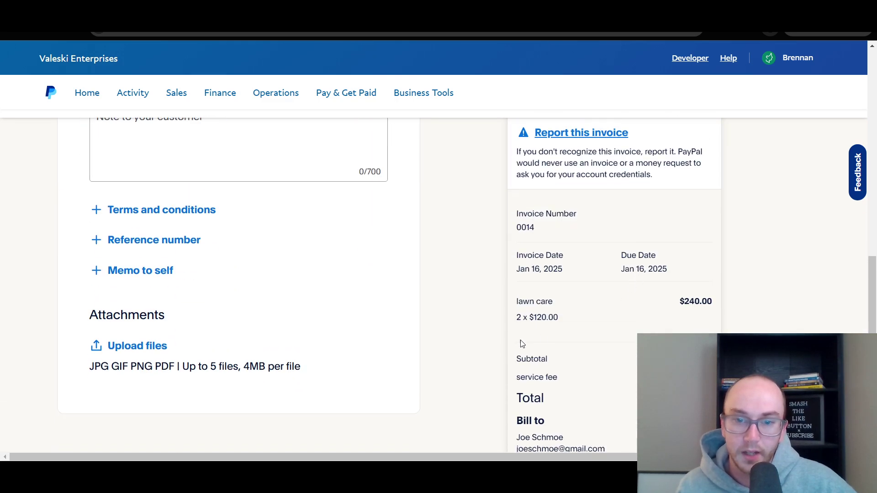
{"action": "scroll", "coordinate": [634, 302], "scroll_direction": "up", "scroll_amount": 15}
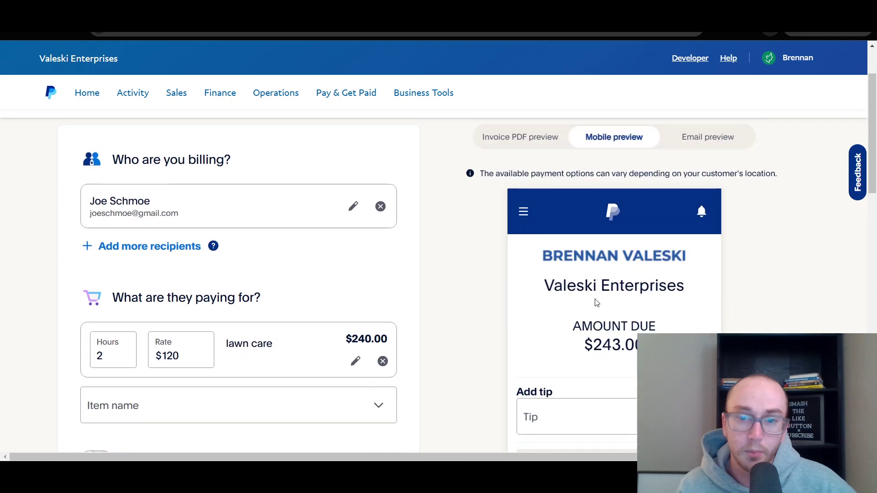
{"action": "scroll", "coordinate": [613, 274], "scroll_direction": "up", "scroll_amount": 1}
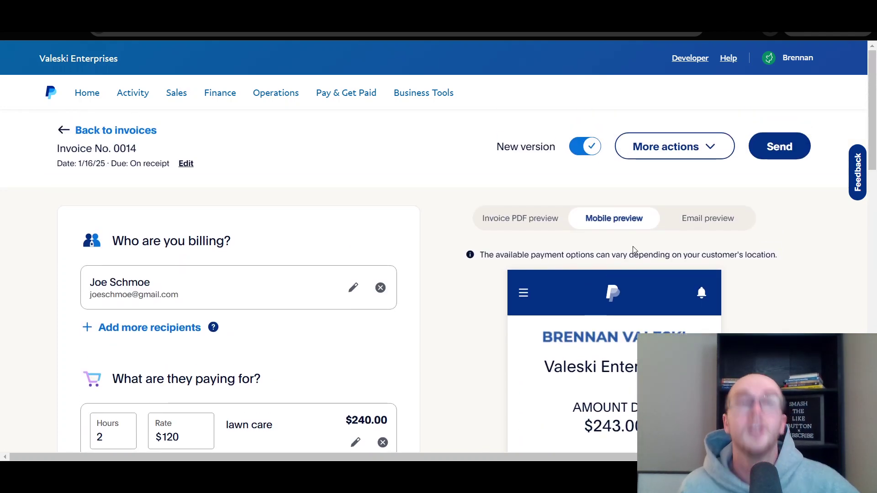
Step: Check the email preview of the invoice and switch back to the invoice PDF preview
{"action": "left_click", "coordinate": [683, 223]}
{"action": "scroll", "coordinate": [779, 296], "scroll_direction": "down", "scroll_amount": 1}
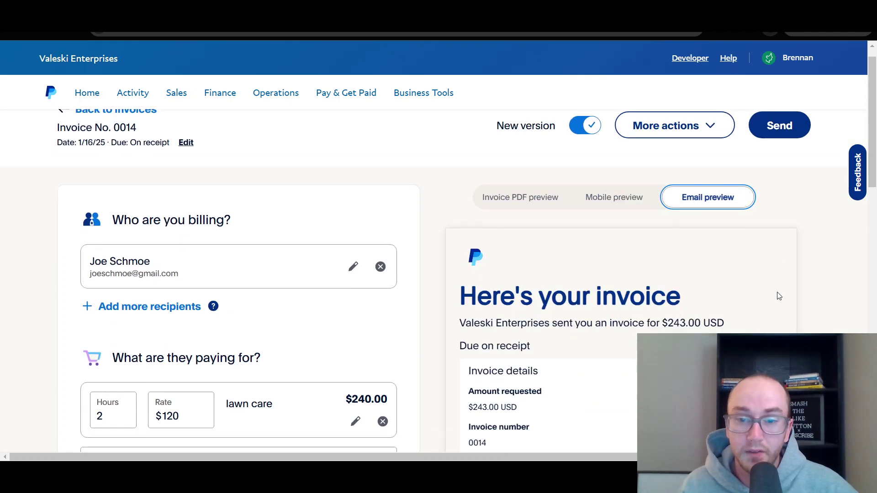
{"action": "scroll", "coordinate": [772, 288], "scroll_direction": "down", "scroll_amount": 3}
{"action": "scroll", "coordinate": [506, 382], "scroll_direction": "down", "scroll_amount": 2}
{"action": "scroll", "coordinate": [505, 382], "scroll_direction": "up", "scroll_amount": 2}
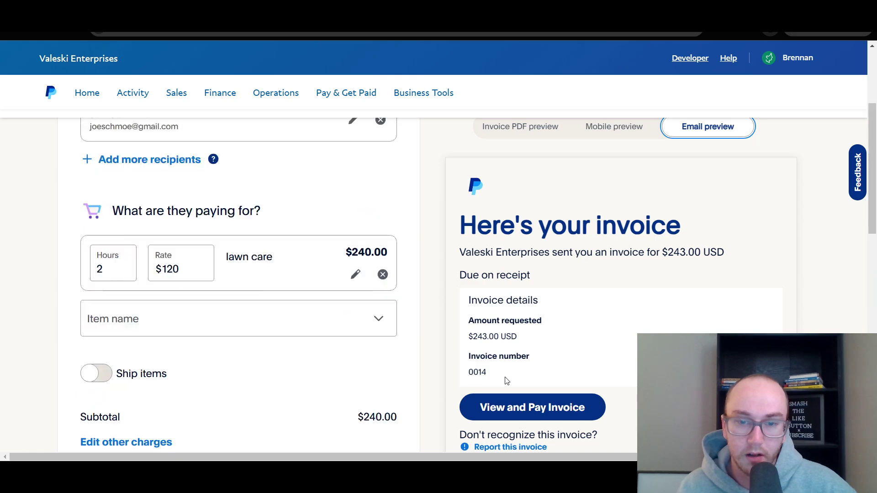
{"action": "scroll", "coordinate": [505, 382], "scroll_direction": "up", "scroll_amount": 4}
{"action": "left_click", "coordinate": [563, 222]}
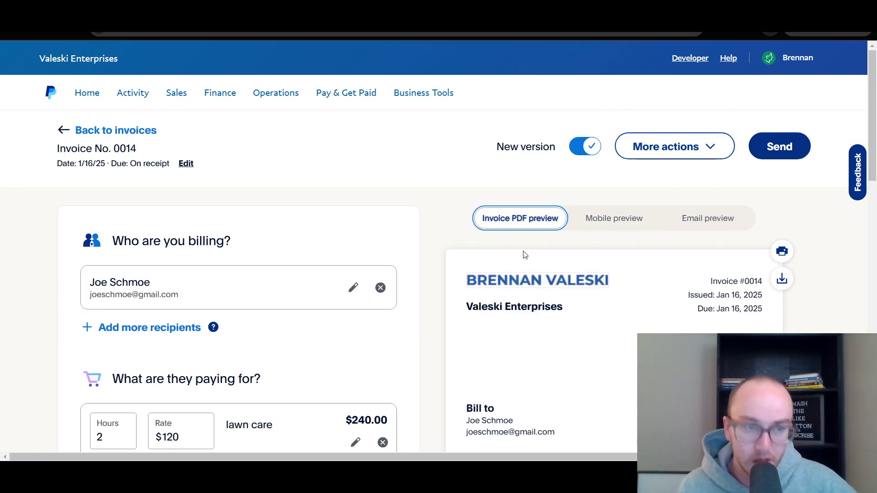
Step: Review the additional invoice actions for sharing, drafts, business info, logo and templates, and look over the billing form
{"action": "left_click", "coordinate": [686, 148]}
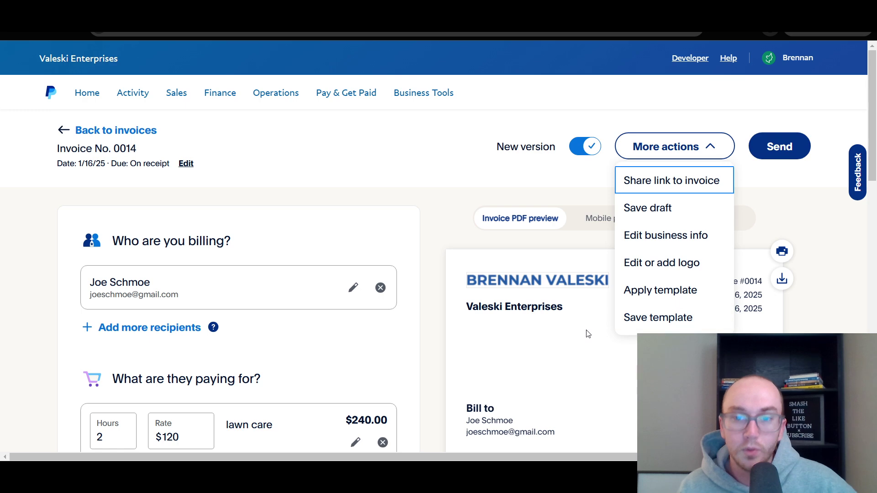
{"action": "left_click", "coordinate": [419, 216]}
{"action": "scroll", "coordinate": [369, 329], "scroll_direction": "down", "scroll_amount": 3}
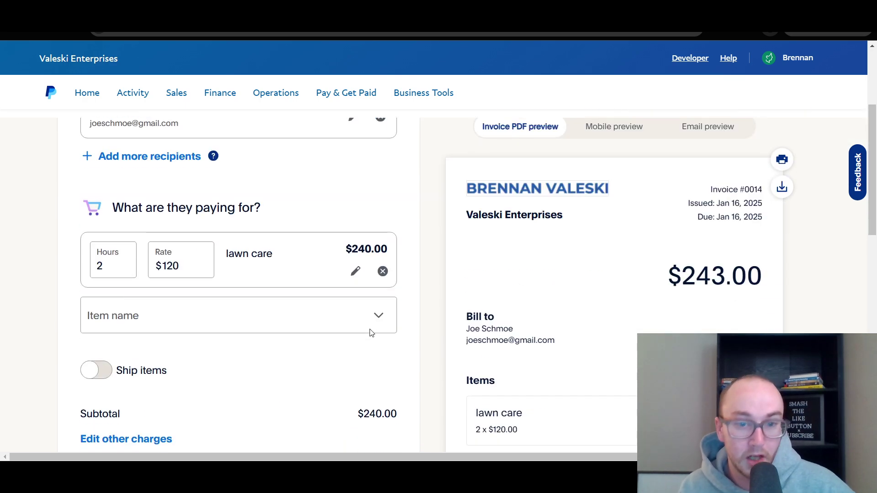
{"action": "scroll", "coordinate": [378, 337], "scroll_direction": "down", "scroll_amount": 6}
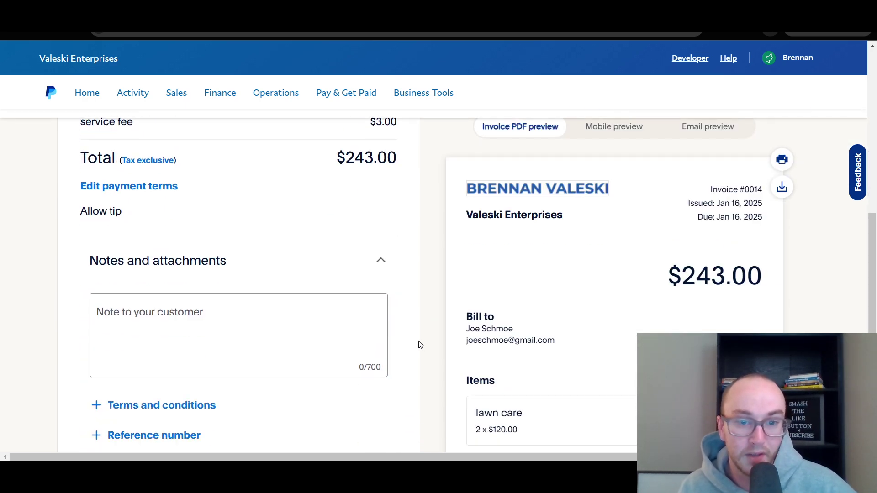
{"action": "scroll", "coordinate": [414, 346], "scroll_direction": "up", "scroll_amount": 9}
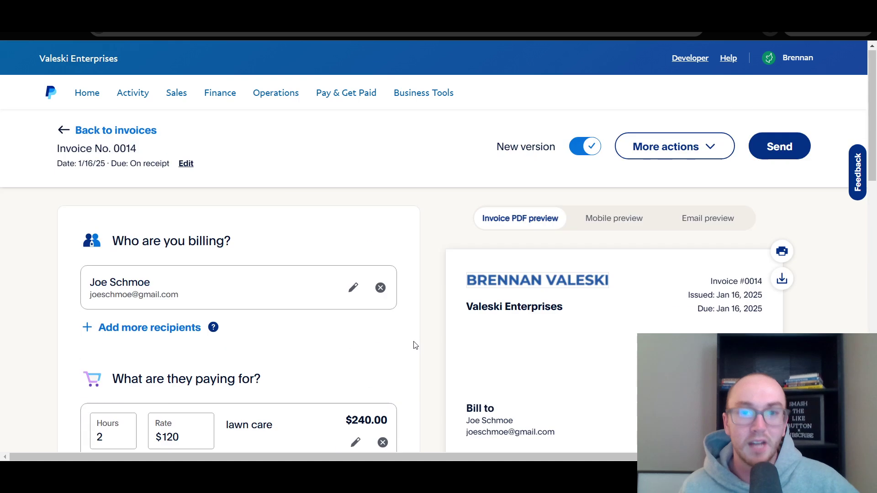
{"action": "left_click", "coordinate": [679, 155]}
{"action": "left_click", "coordinate": [544, 175]}
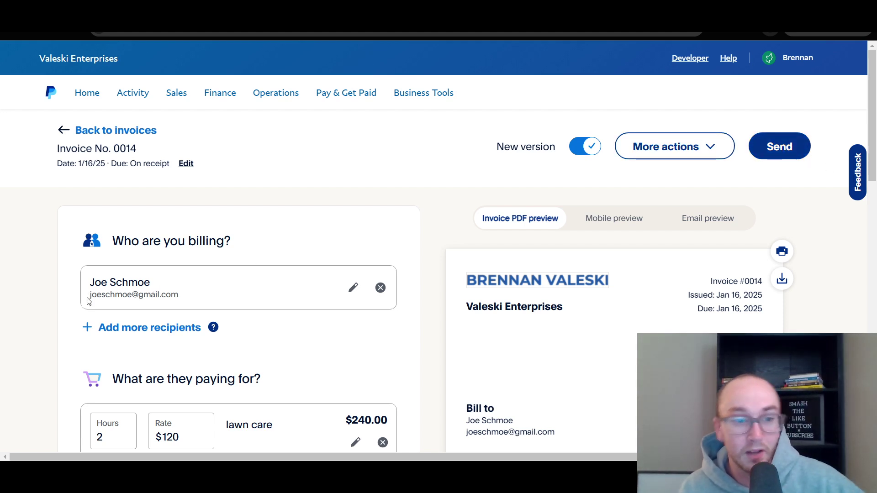
Step: Check the recipient's email address and the option to share a link to the invoice, without choosing any action
{"action": "left_click_drag", "start_coordinate": [89, 299], "coordinate": [175, 296]}
{"action": "left_click", "coordinate": [175, 296]}
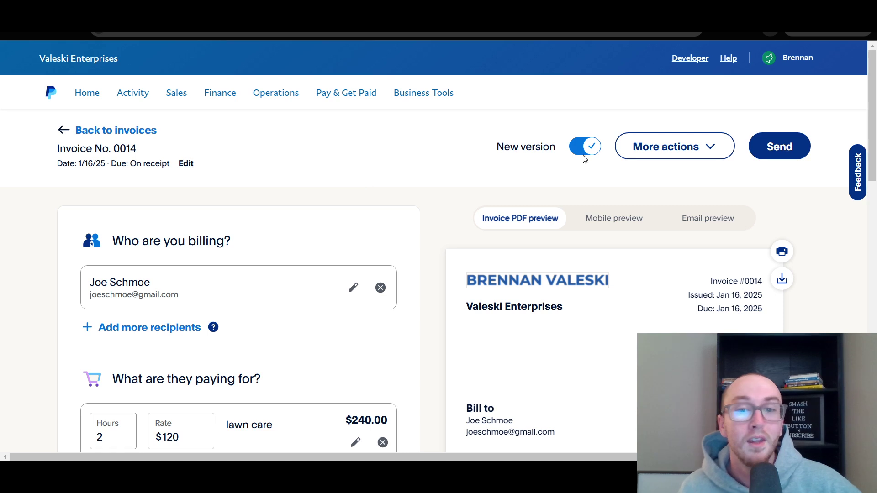
{"action": "left_click", "coordinate": [689, 146]}
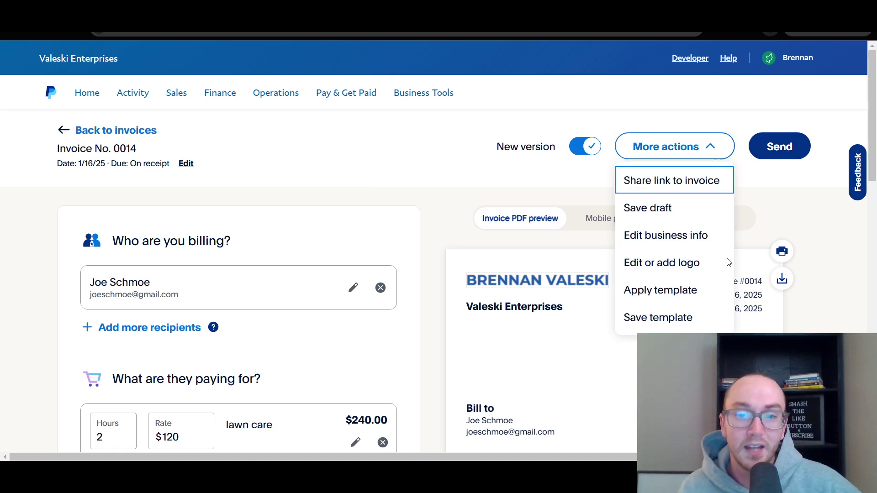
{"action": "left_click", "coordinate": [669, 118]}
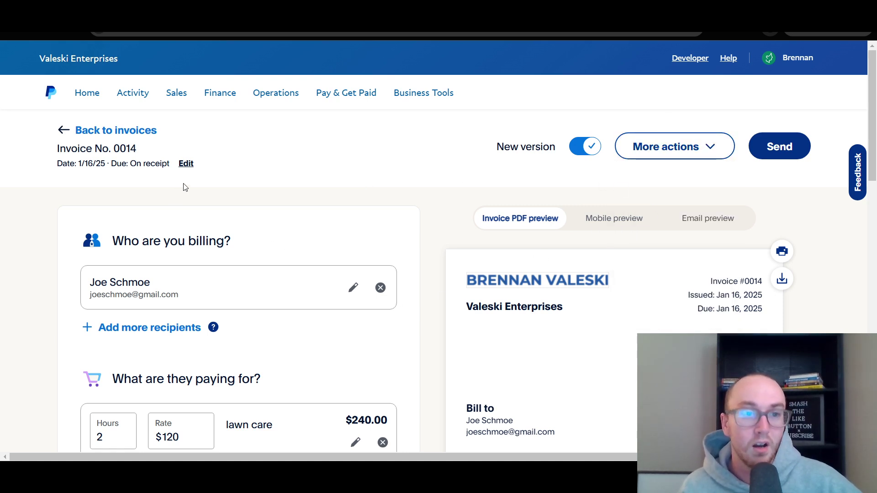
{"action": "left_click", "coordinate": [697, 149]}
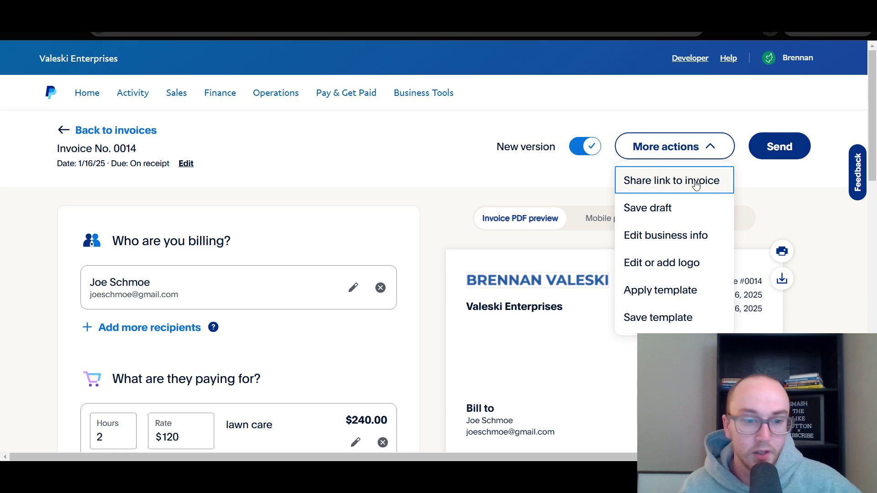
{"action": "left_click", "coordinate": [774, 193]}
Step: Review the PDF preview's line item, service fee, total and tip line, and return to the start of the invoice
{"action": "scroll", "coordinate": [603, 265], "scroll_direction": "down", "scroll_amount": 4}
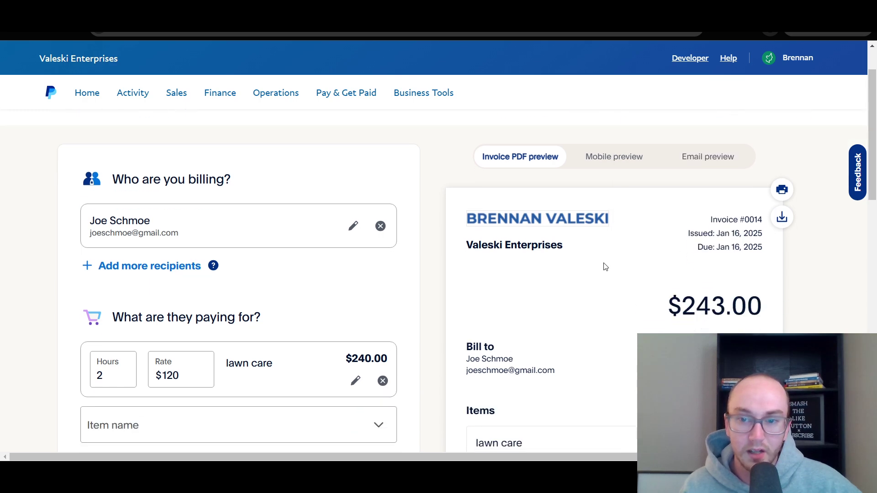
{"action": "scroll", "coordinate": [582, 278], "scroll_direction": "down", "scroll_amount": 12}
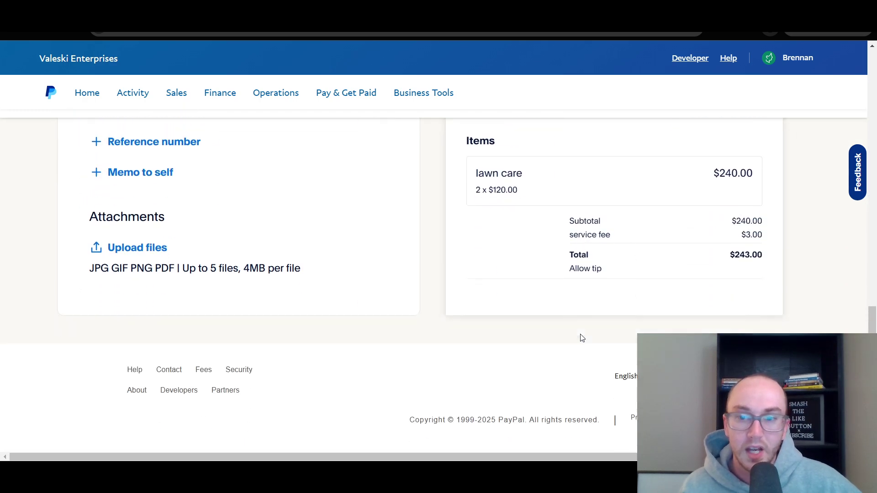
{"action": "scroll", "coordinate": [731, 292], "scroll_direction": "up", "scroll_amount": 3}
{"action": "scroll", "coordinate": [585, 320], "scroll_direction": "up", "scroll_amount": 10}
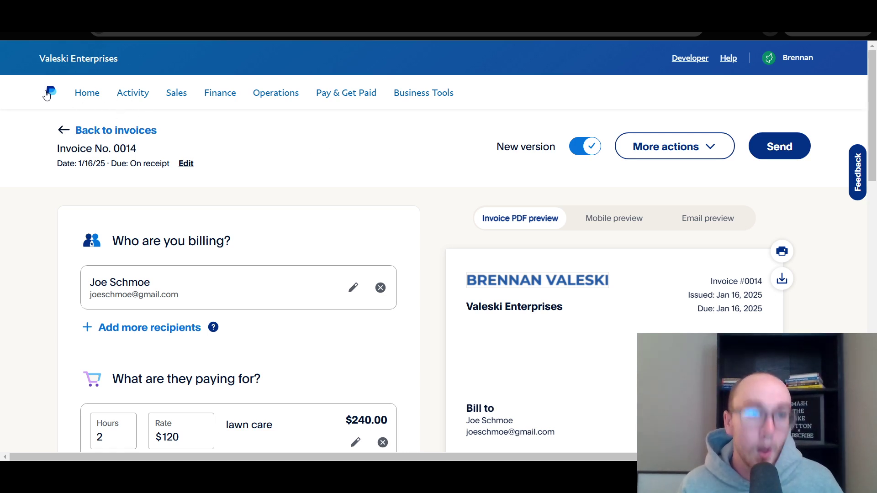
{"action": "scroll", "coordinate": [438, 261], "scroll_direction": "down", "scroll_amount": 15}
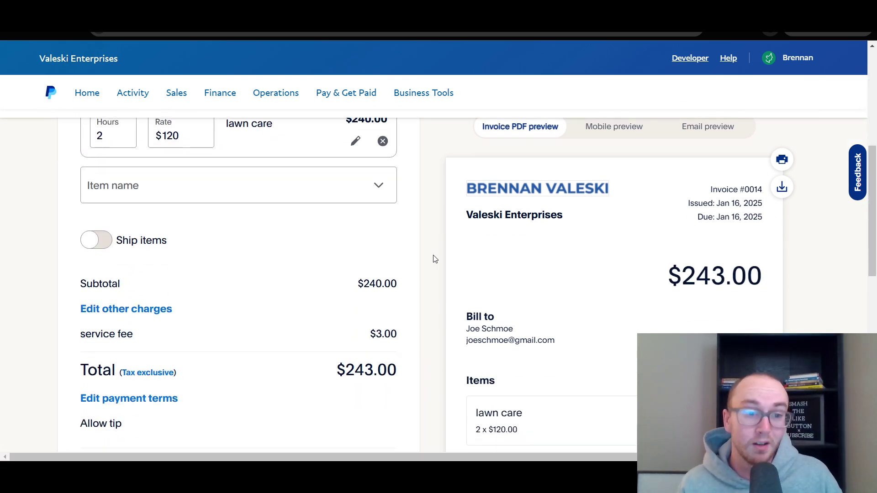
{"action": "scroll", "coordinate": [435, 260], "scroll_direction": "down", "scroll_amount": 2}
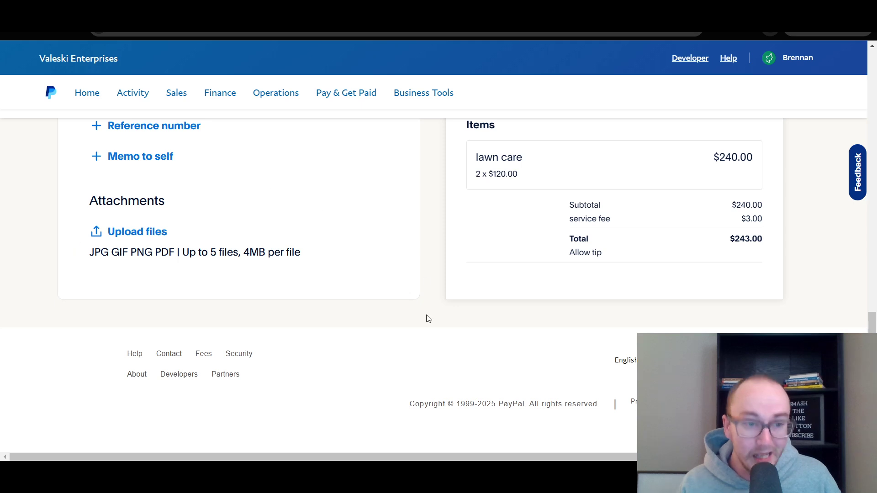
{"action": "scroll", "coordinate": [425, 323], "scroll_direction": "up", "scroll_amount": 10}
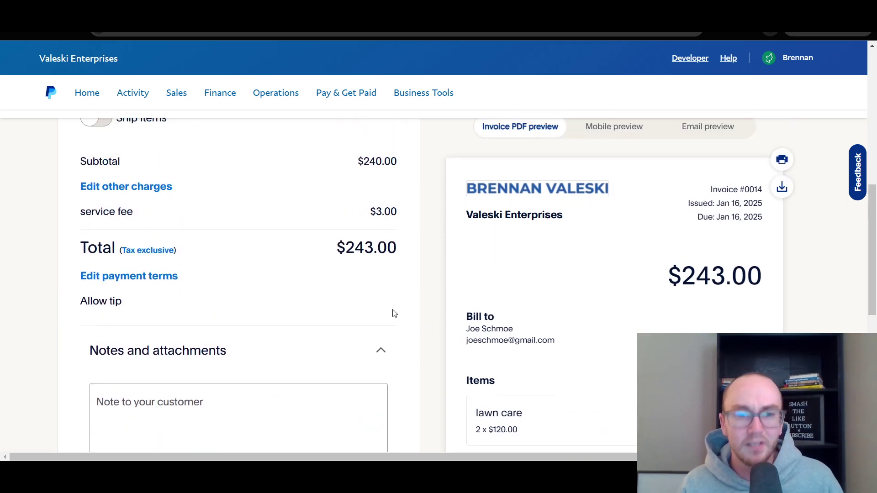
{"action": "scroll", "coordinate": [412, 315], "scroll_direction": "up", "scroll_amount": 10}
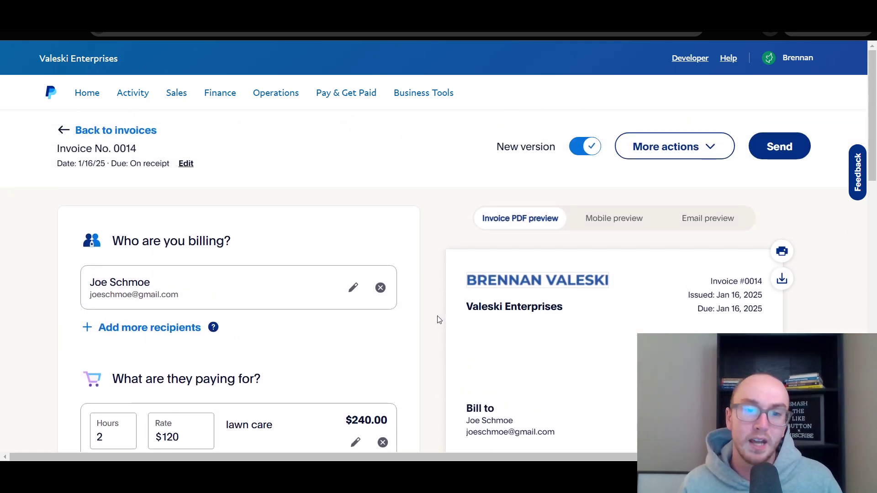
{"action": "scroll", "coordinate": [437, 320], "scroll_direction": "down", "scroll_amount": 3}
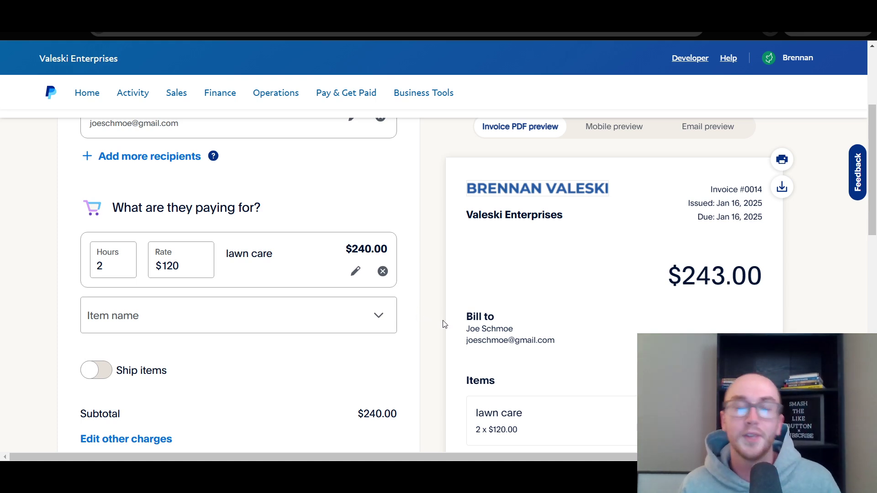
{"action": "scroll", "coordinate": [436, 323], "scroll_direction": "down", "scroll_amount": 5}
{"action": "scroll", "coordinate": [436, 322], "scroll_direction": "up", "scroll_amount": 8}
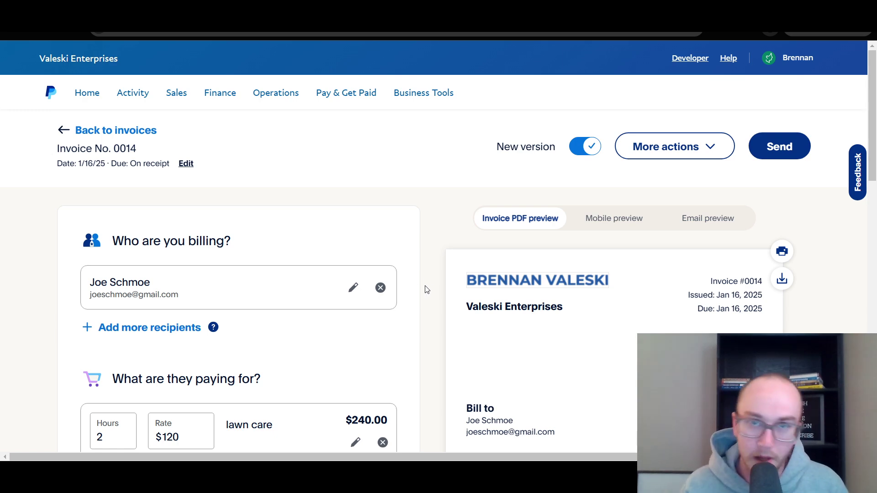
{"action": "scroll", "coordinate": [429, 283], "scroll_direction": "down", "scroll_amount": 15}
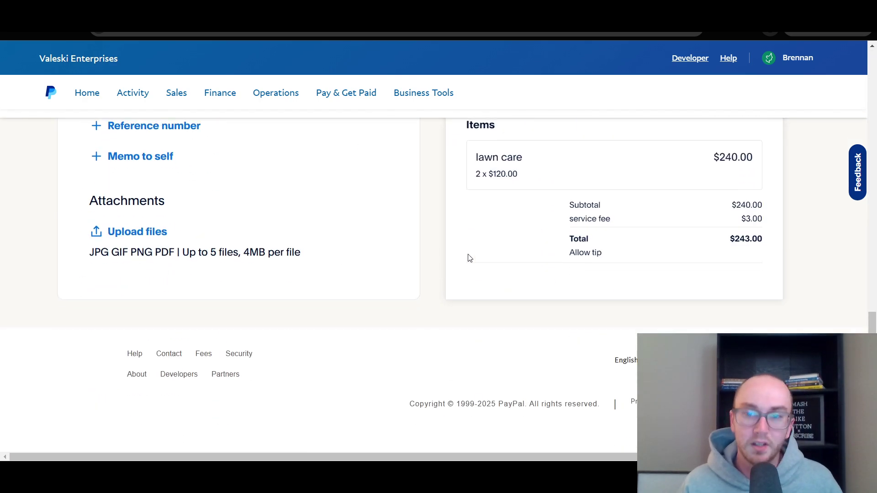
{"action": "scroll", "coordinate": [663, 306], "scroll_direction": "up", "scroll_amount": 3}
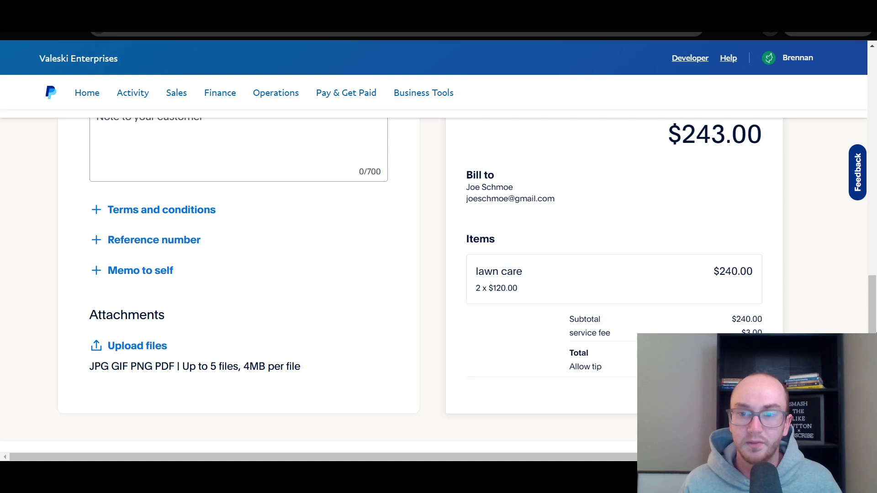
Step: Look over the invoice form's recipient, lawn care item, service fee and tip setting, and check the option to share a link without choosing it
{"action": "scroll", "coordinate": [817, 274], "scroll_direction": "up", "scroll_amount": 10}
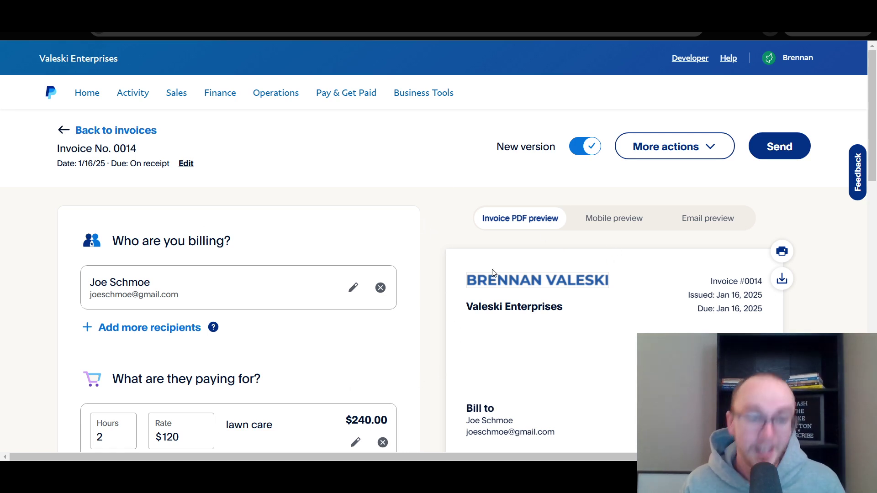
{"action": "scroll", "coordinate": [526, 256], "scroll_direction": "down", "scroll_amount": 4}
{"action": "scroll", "coordinate": [830, 131], "scroll_direction": "up", "scroll_amount": 4}
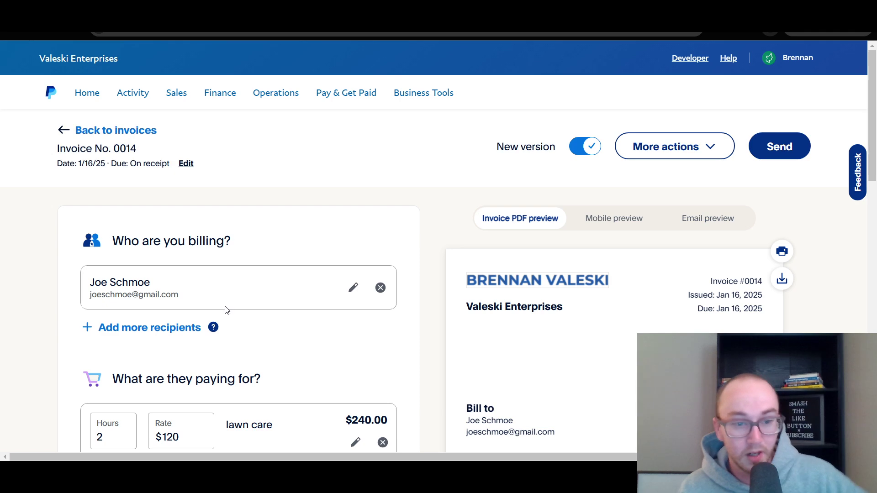
{"action": "scroll", "coordinate": [247, 357], "scroll_direction": "down", "scroll_amount": 3}
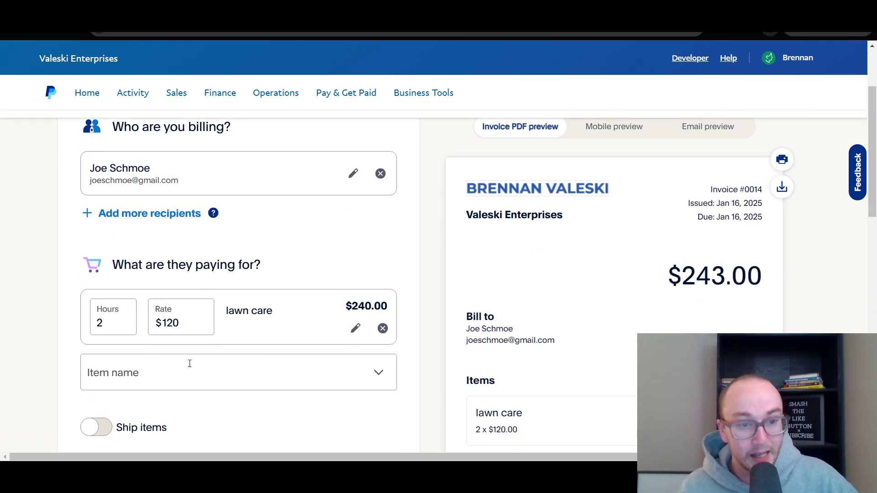
{"action": "scroll", "coordinate": [190, 364], "scroll_direction": "down", "scroll_amount": 1}
{"action": "scroll", "coordinate": [411, 350], "scroll_direction": "down", "scroll_amount": 4}
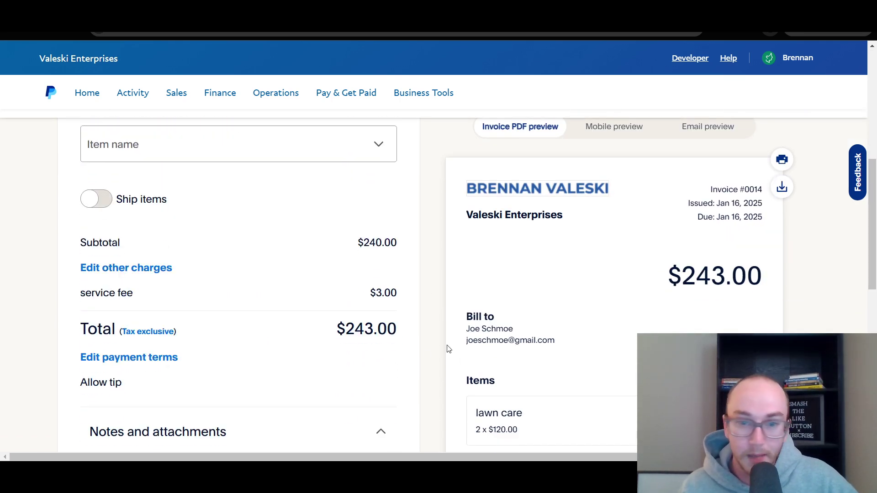
{"action": "scroll", "coordinate": [446, 349], "scroll_direction": "up", "scroll_amount": 8}
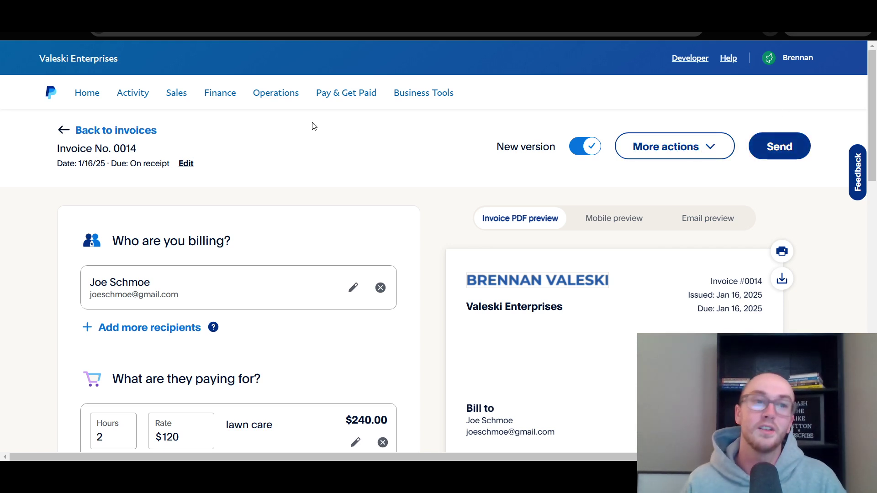
{"action": "left_click", "coordinate": [662, 146]}
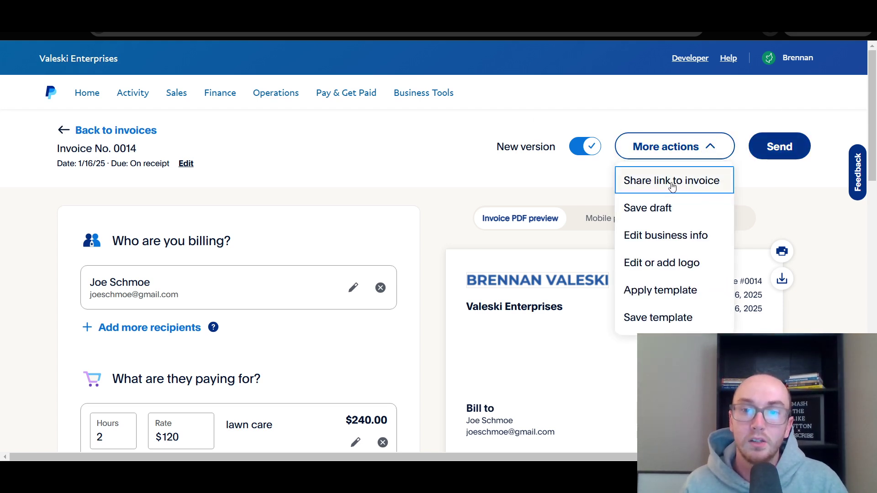
{"action": "left_click", "coordinate": [646, 115]}
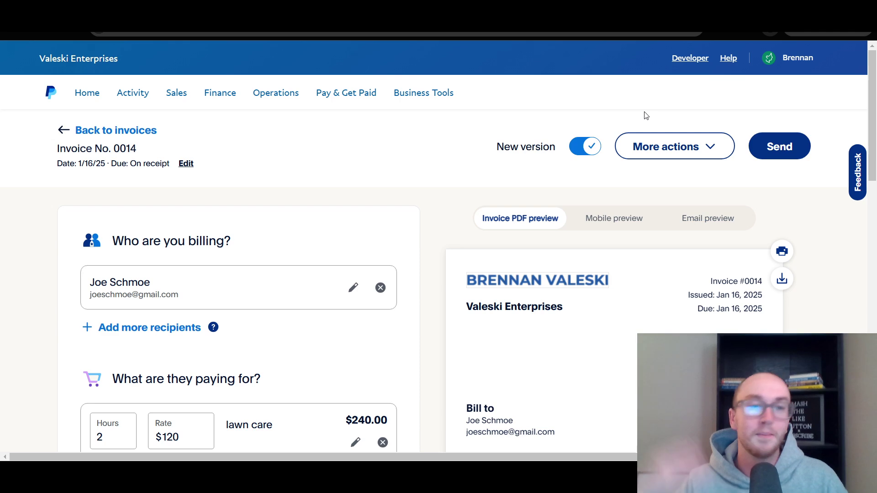